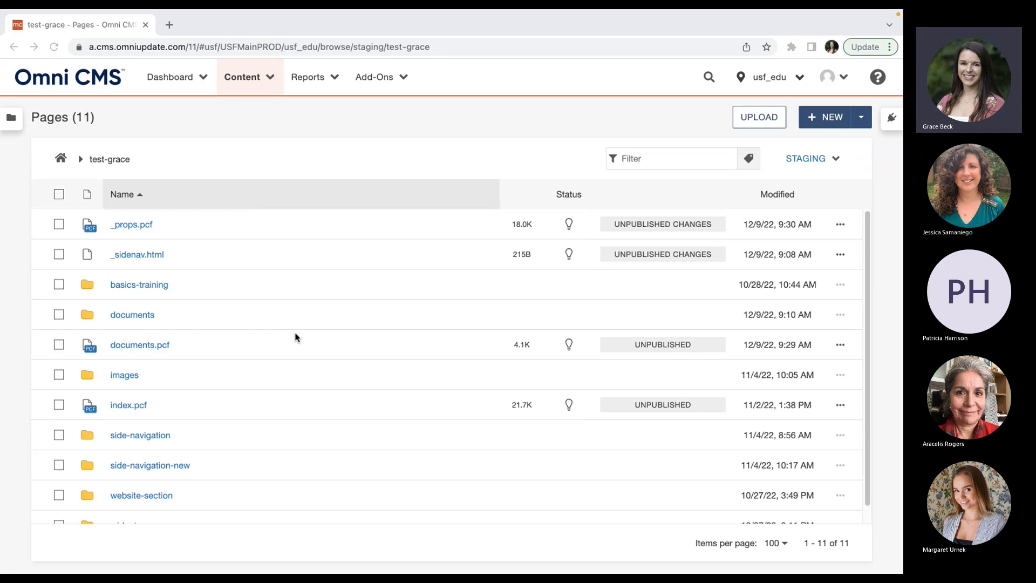
- Open the documents folder and check which new content can be created in it, without creating anything
{"action": "scroll", "coordinate": [295, 337], "scroll_direction": "down", "scroll_amount": 1}
{"action": "scroll", "coordinate": [295, 337], "scroll_direction": "up", "scroll_amount": 1}
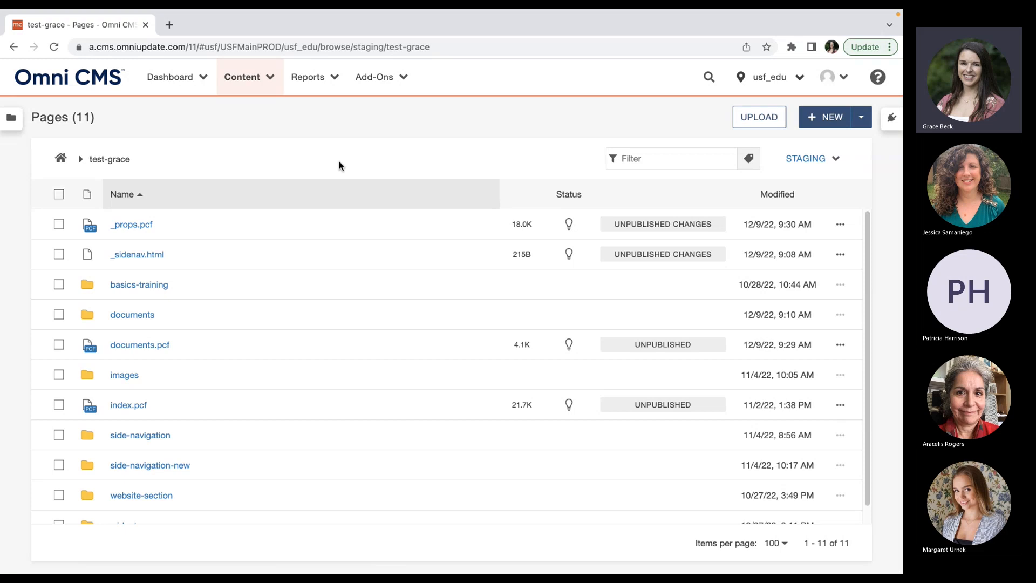
{"action": "left_click", "coordinate": [136, 321]}
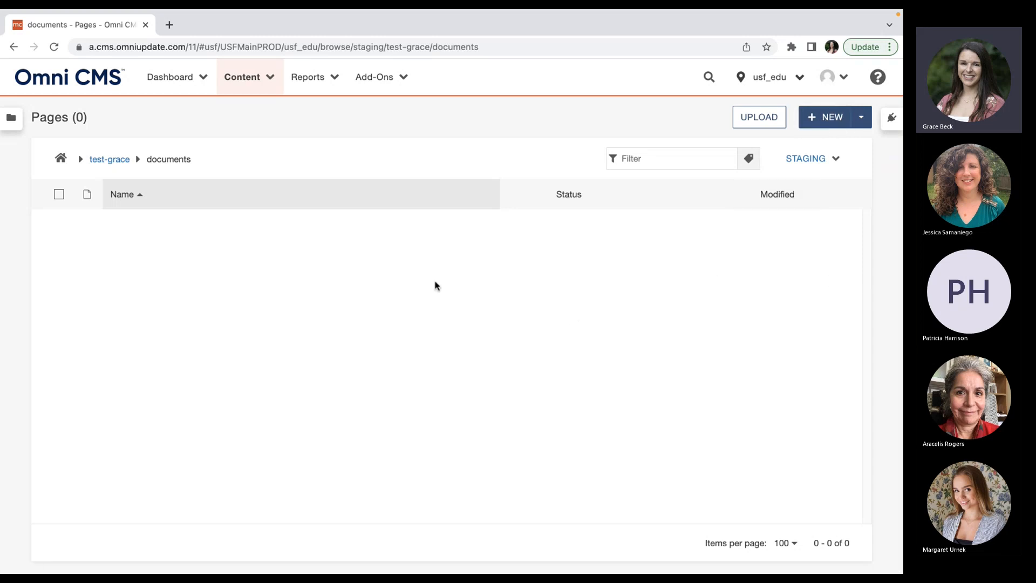
{"action": "left_click", "coordinate": [826, 117]}
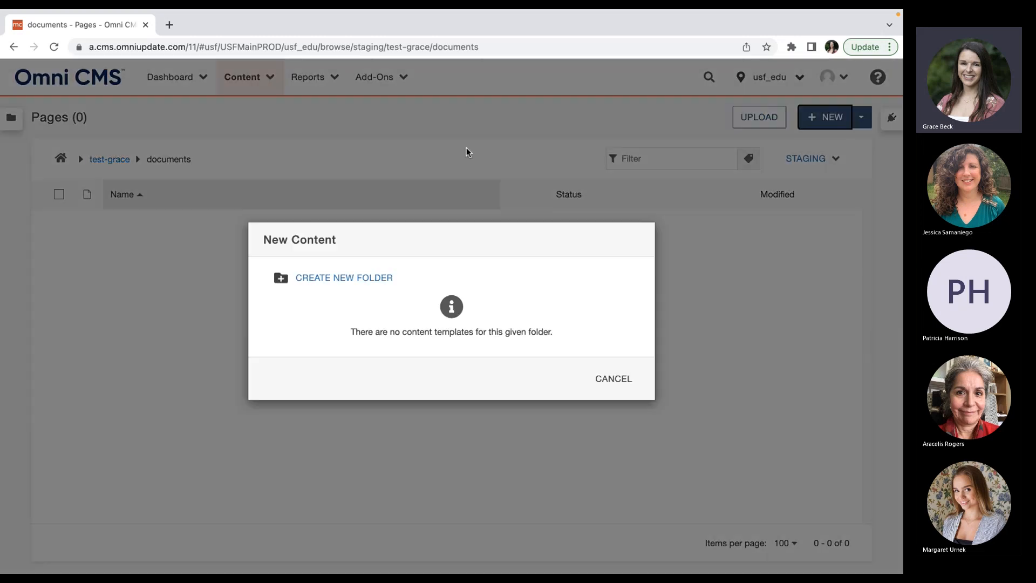
{"action": "left_click", "coordinate": [604, 380]}
- Start an upload to the documents folder and add test-document.pdf from Documents and File Naming > Documents on the Desktop
{"action": "left_click", "coordinate": [762, 117]}
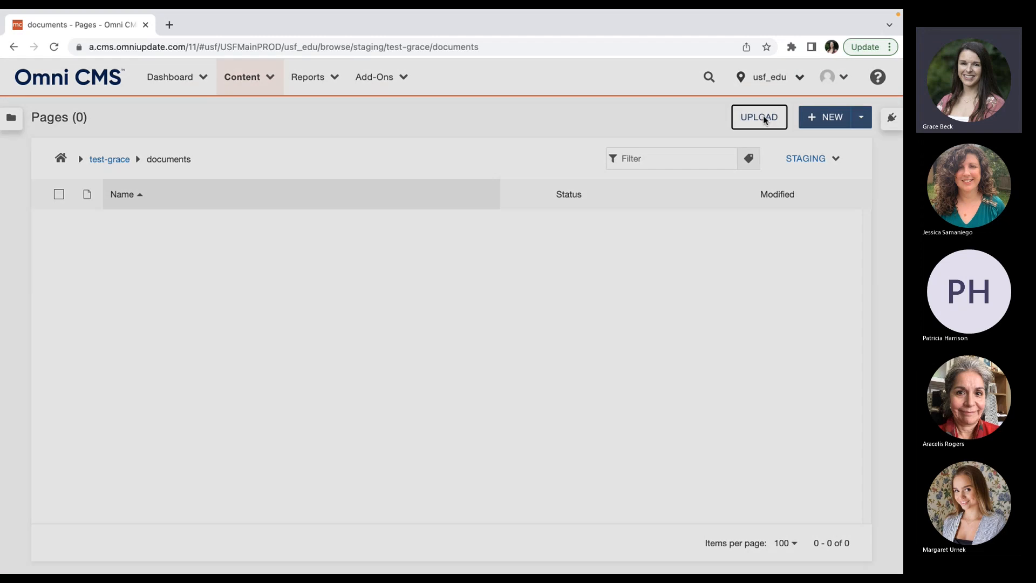
{"action": "left_click", "coordinate": [383, 364]}
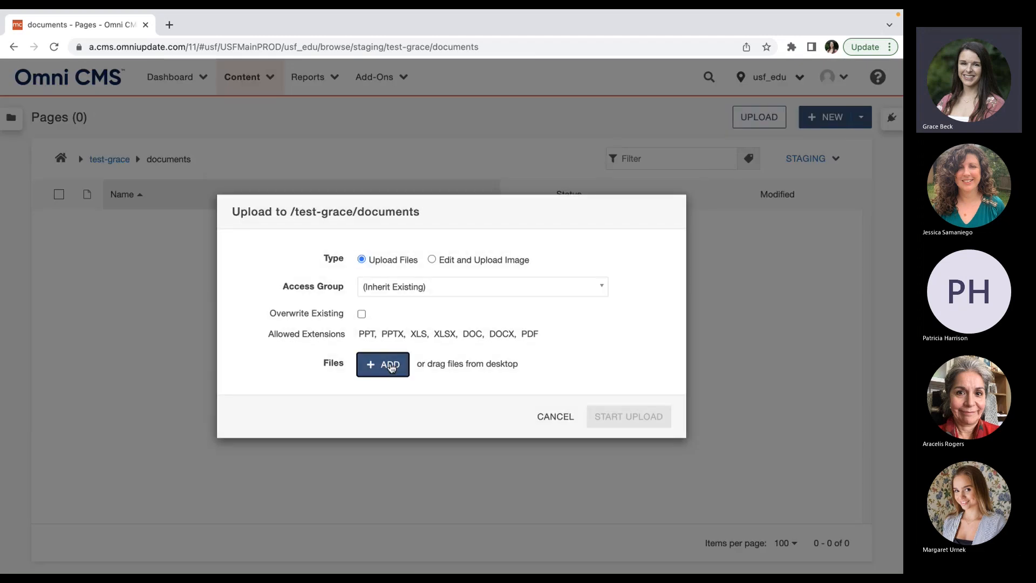
{"action": "left_click", "coordinate": [247, 216]}
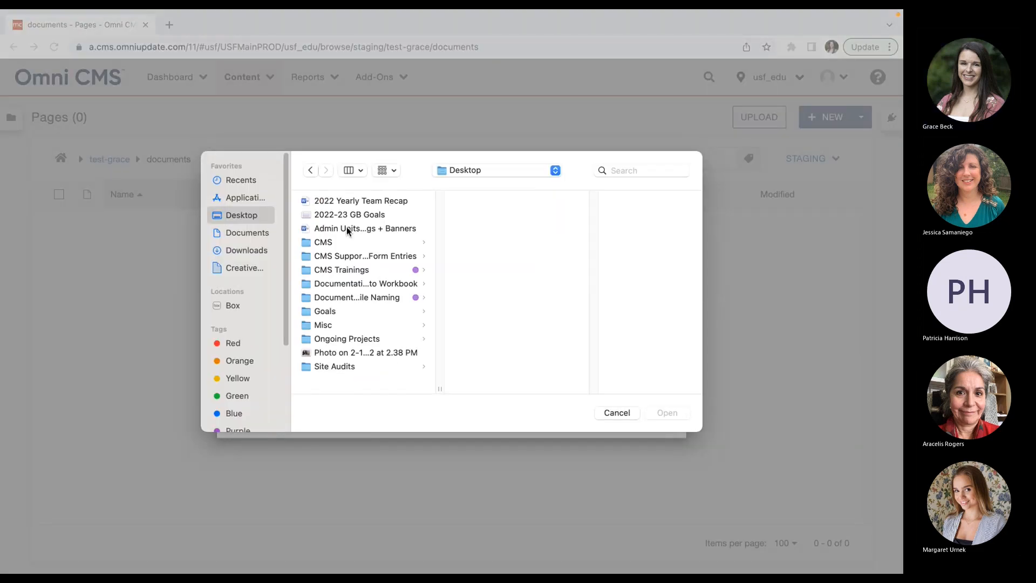
{"action": "left_click", "coordinate": [362, 297]}
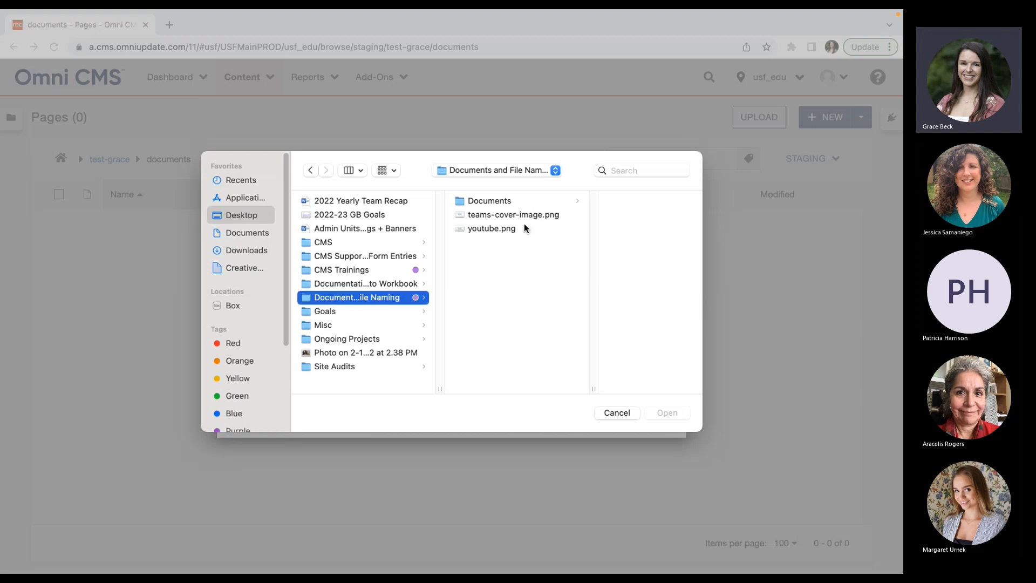
{"action": "left_click", "coordinate": [499, 200]}
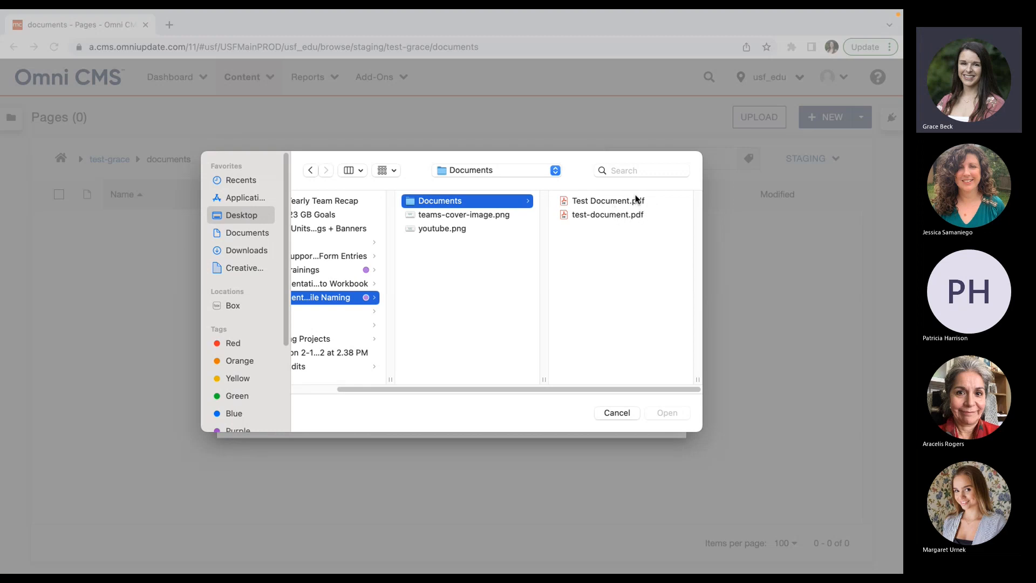
{"action": "left_click", "coordinate": [598, 215]}
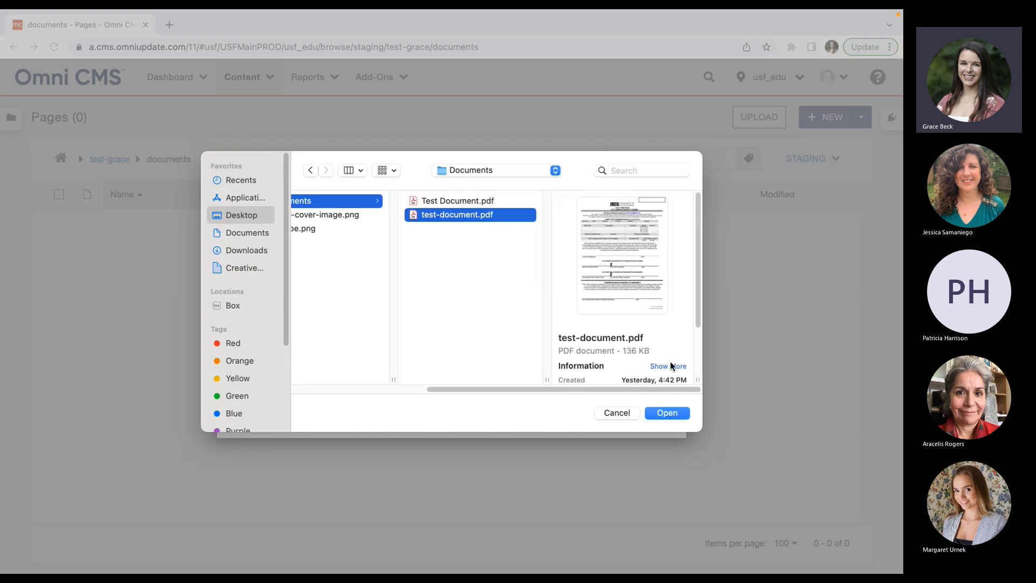
{"action": "left_click", "coordinate": [666, 412]}
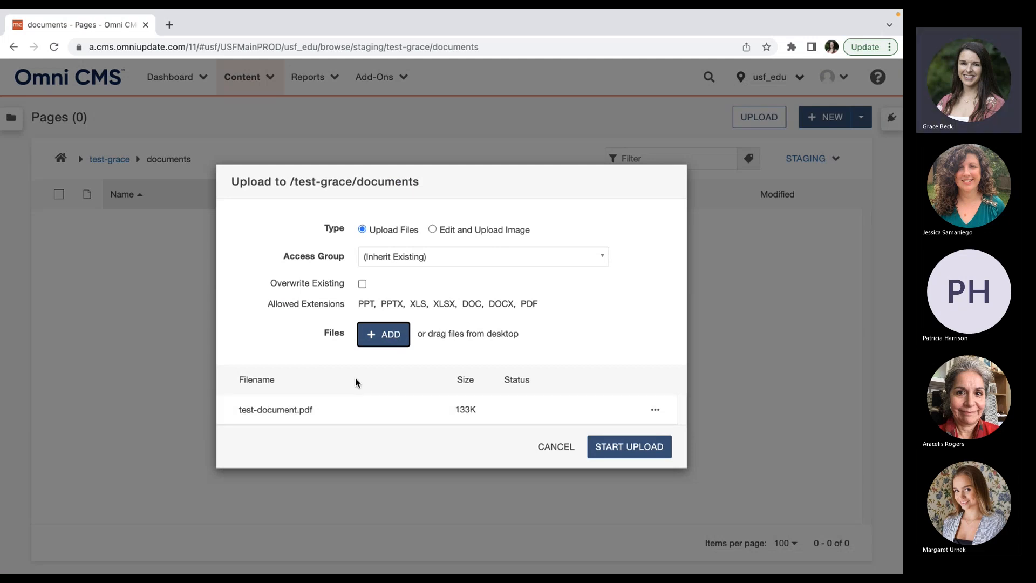
- Add Test Document.pdf from the same local folder to the upload list
{"action": "left_click", "coordinate": [384, 335]}
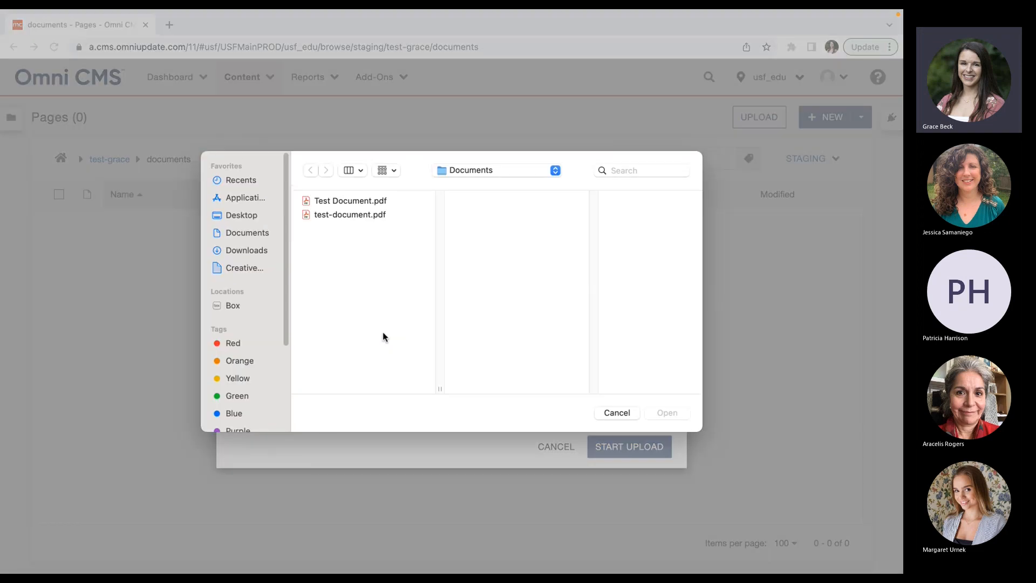
{"action": "left_click", "coordinate": [350, 204]}
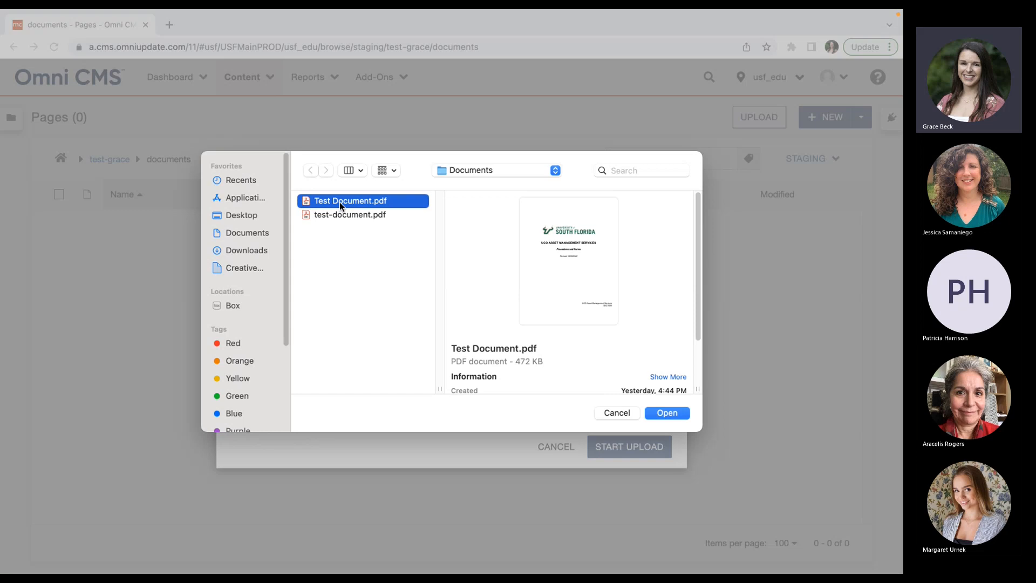
{"action": "left_click", "coordinate": [678, 412]}
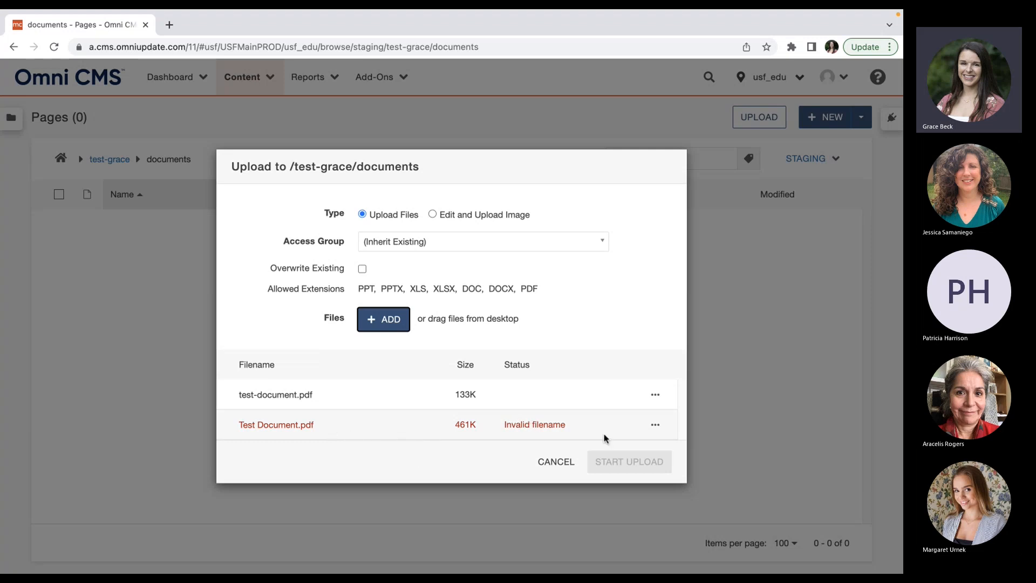
- Rename the queued Test Document.pdf to test-document-1.pdf and upload both files to the documents folder
{"action": "left_click", "coordinate": [655, 424]}
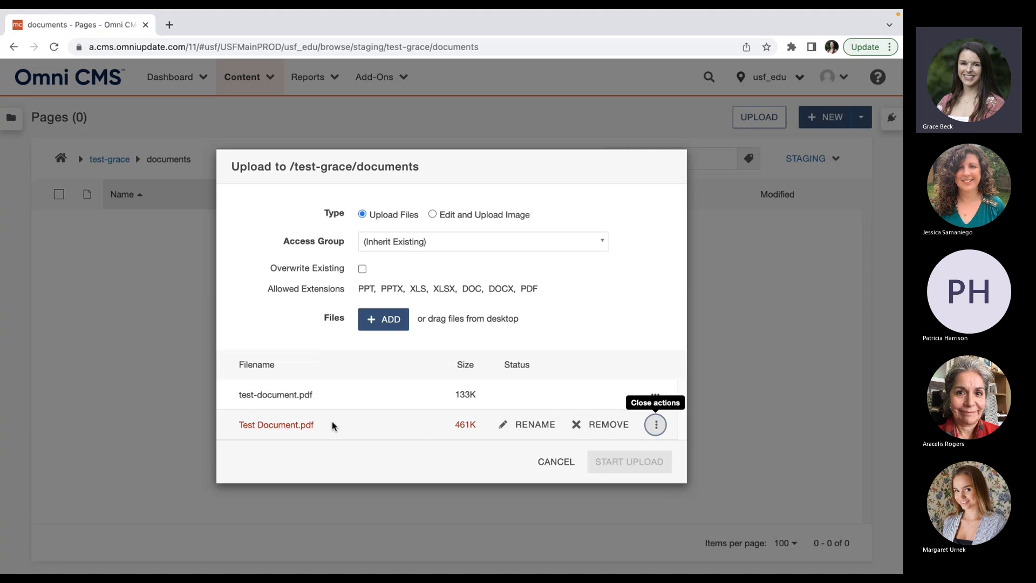
{"action": "left_click", "coordinate": [535, 426]}
{"action": "left_click", "coordinate": [284, 426]}
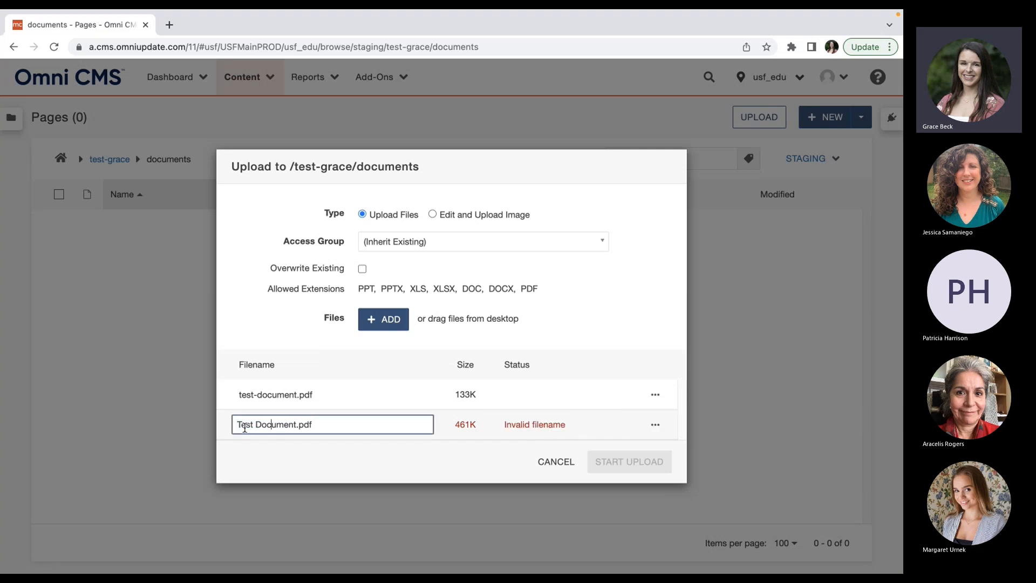
{"action": "key", "text": "Home"}
{"action": "key", "text": "BackSpace"}
{"action": "type", "text": "t"}
{"action": "key", "text": "Right"}
{"action": "key", "text": "Right"}
{"action": "key", "text": "Right"}
{"action": "key", "text": "Right"}
{"action": "key", "text": "BackSpace"}
{"action": "type", "text": "-"}
{"action": "key", "text": "Right"}
{"action": "key", "text": "BackSpace"}
{"action": "type", "text": "d"}
{"action": "key", "text": "Right"}
{"action": "key", "text": "Right"}
{"action": "key", "text": "Right"}
{"action": "key", "text": "Right"}
{"action": "key", "text": "Right"}
{"action": "type", "text": "-1"}
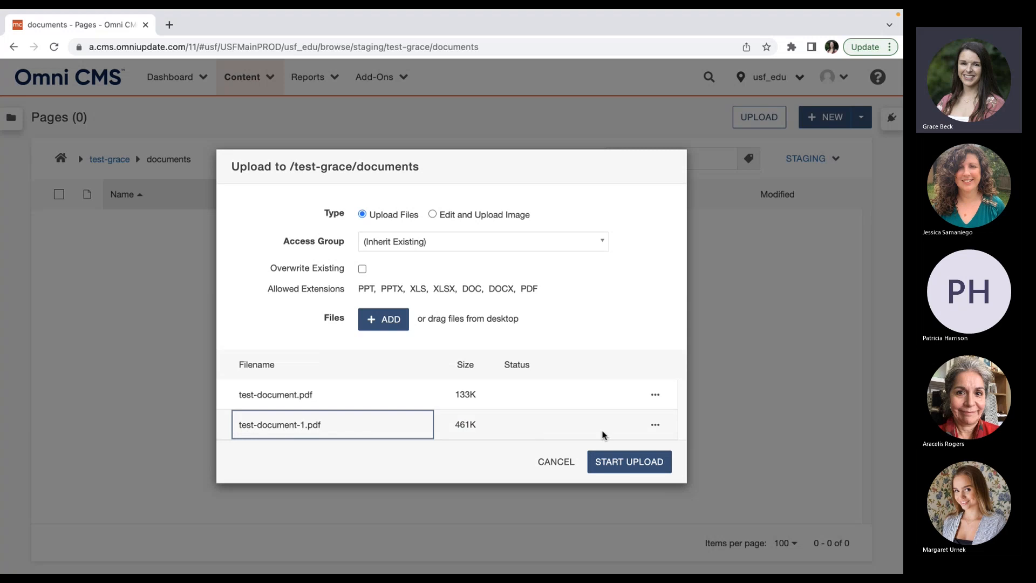
{"action": "left_click", "coordinate": [611, 459]}
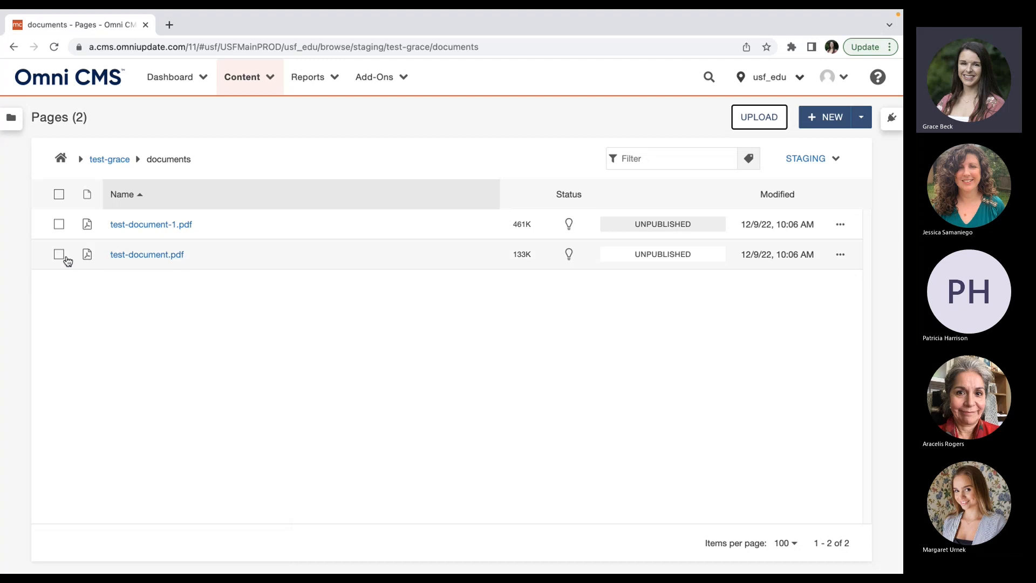
{"action": "left_click", "coordinate": [60, 224]}
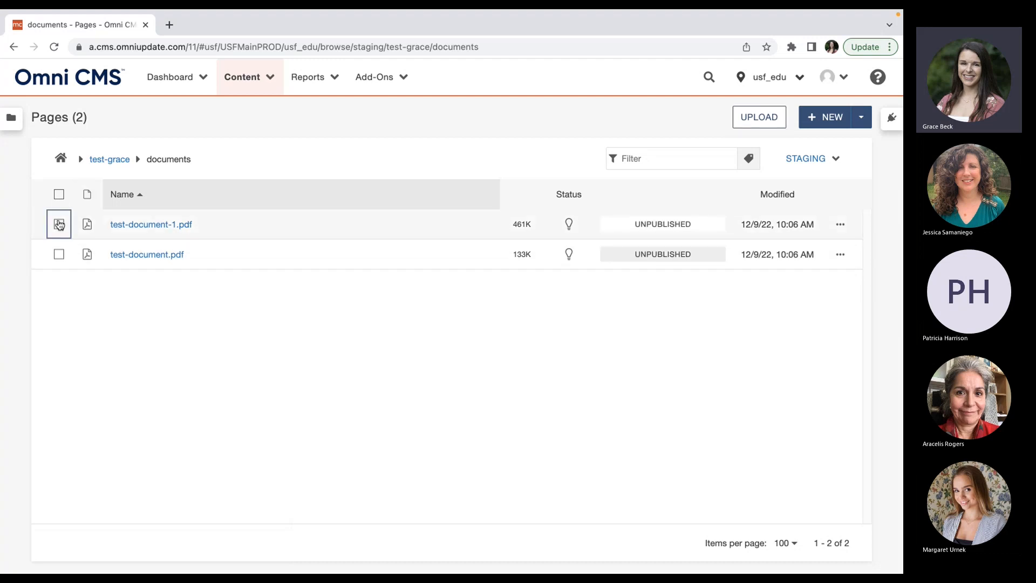
{"action": "left_click", "coordinate": [60, 256]}
{"action": "left_click", "coordinate": [59, 226]}
{"action": "left_click", "coordinate": [60, 258]}
{"action": "left_click", "coordinate": [60, 257]}
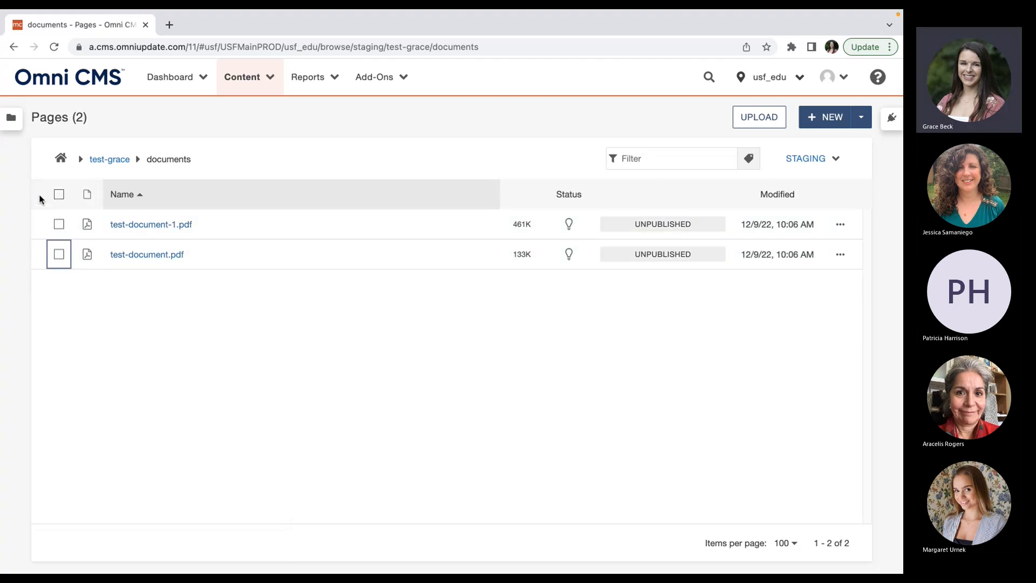
- Select all files in the documents folder and publish them to the Test publish target
{"action": "left_click", "coordinate": [58, 194]}
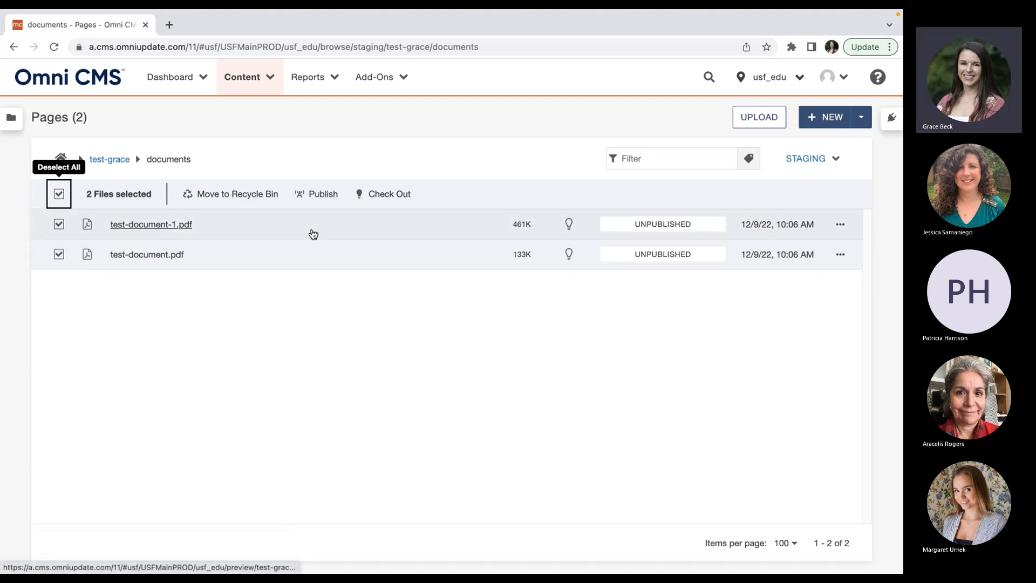
{"action": "left_click", "coordinate": [316, 204]}
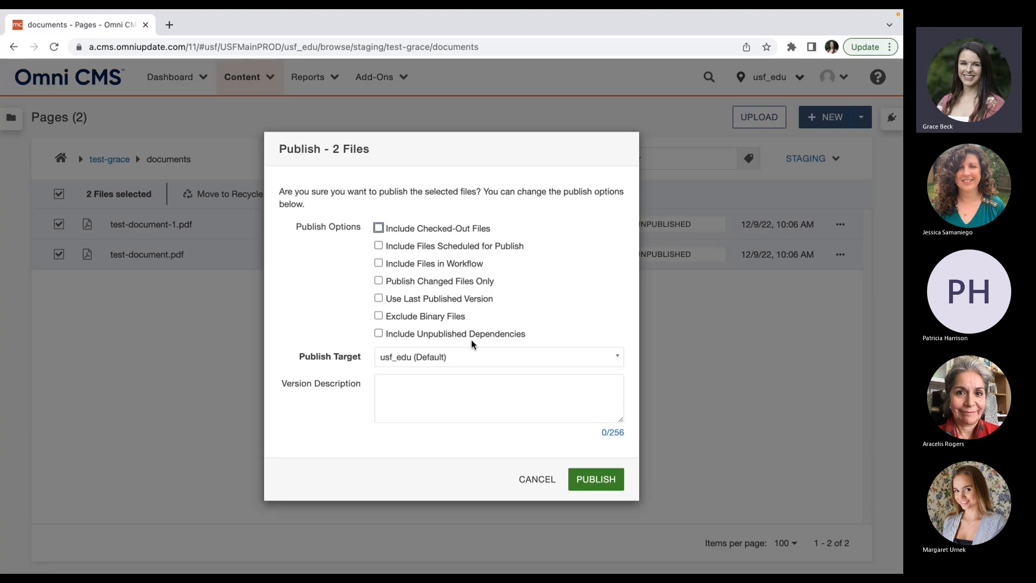
{"action": "left_click", "coordinate": [444, 358]}
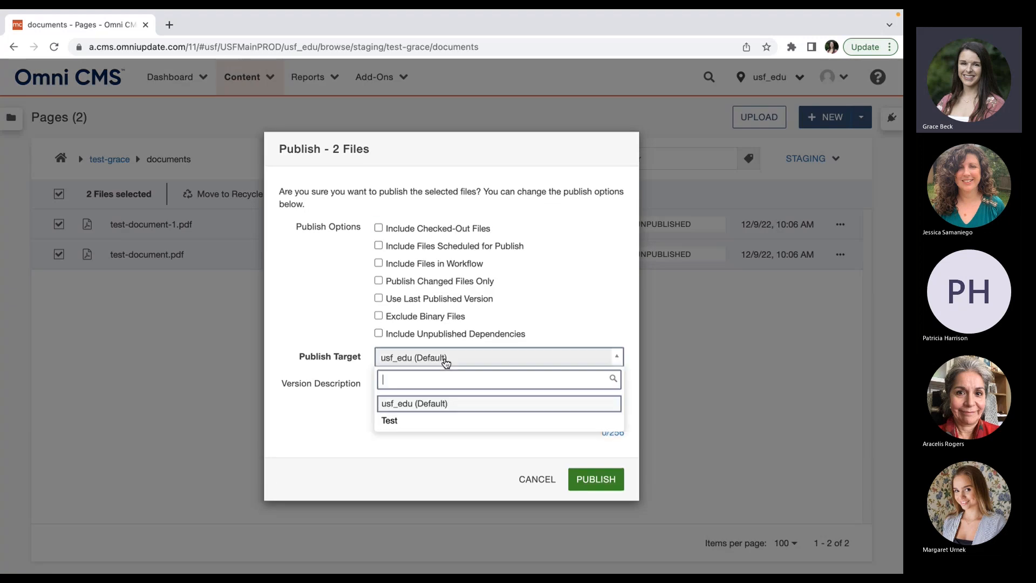
{"action": "left_click", "coordinate": [423, 426]}
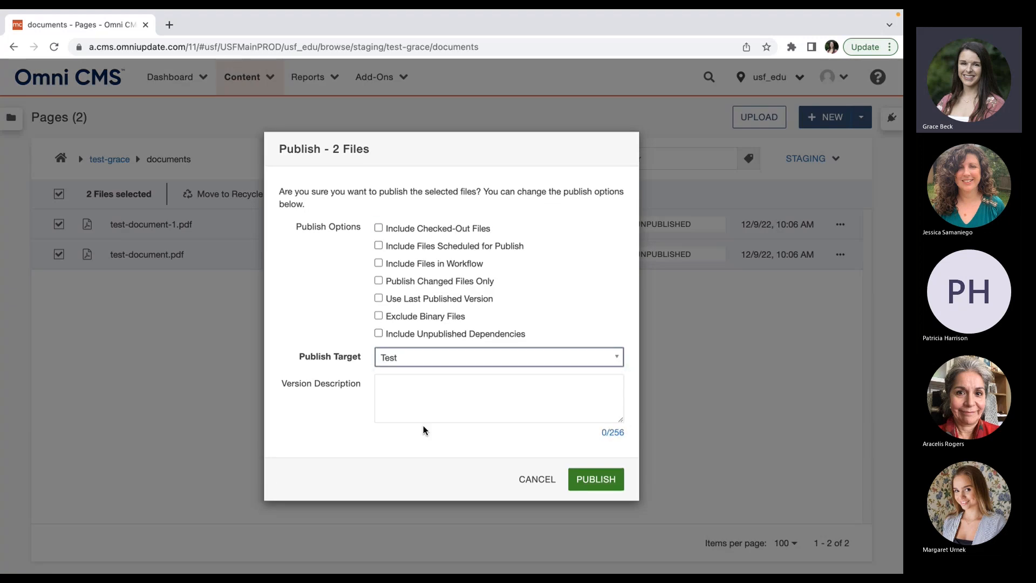
{"action": "left_click", "coordinate": [597, 474]}
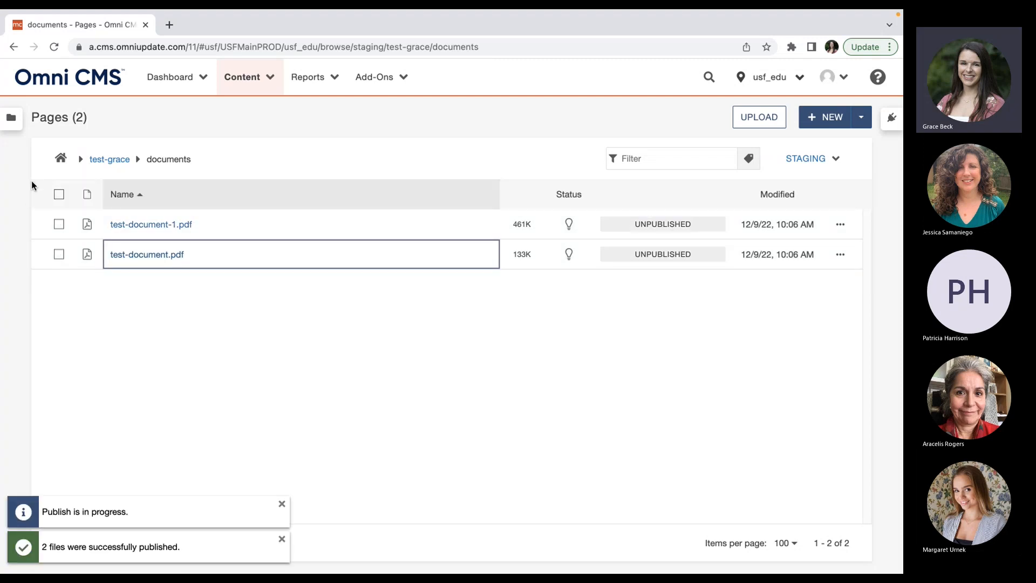
- Select both PDFs again and publish them to the default usf_edu target
{"action": "left_click", "coordinate": [59, 194]}
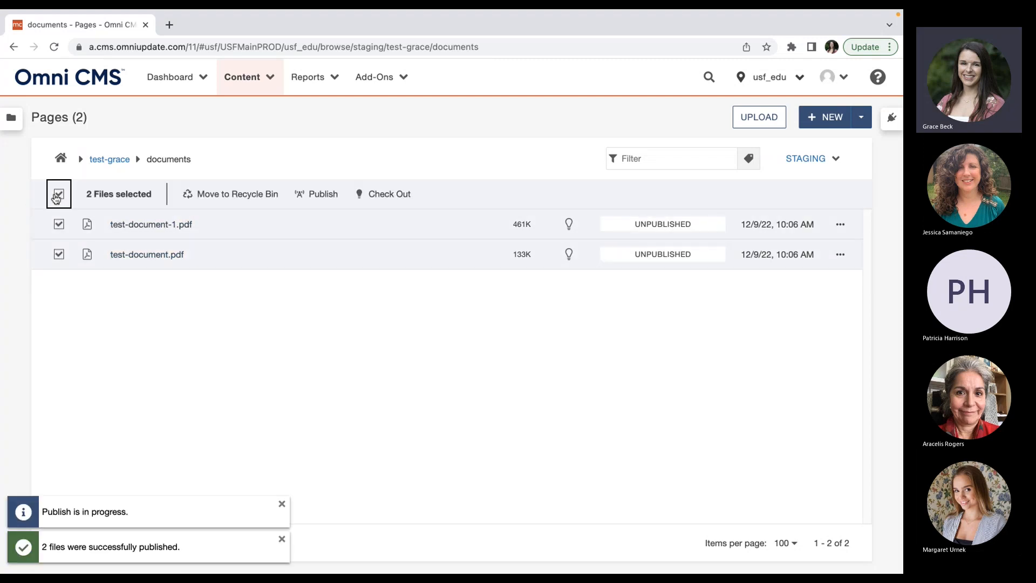
{"action": "left_click", "coordinate": [325, 193]}
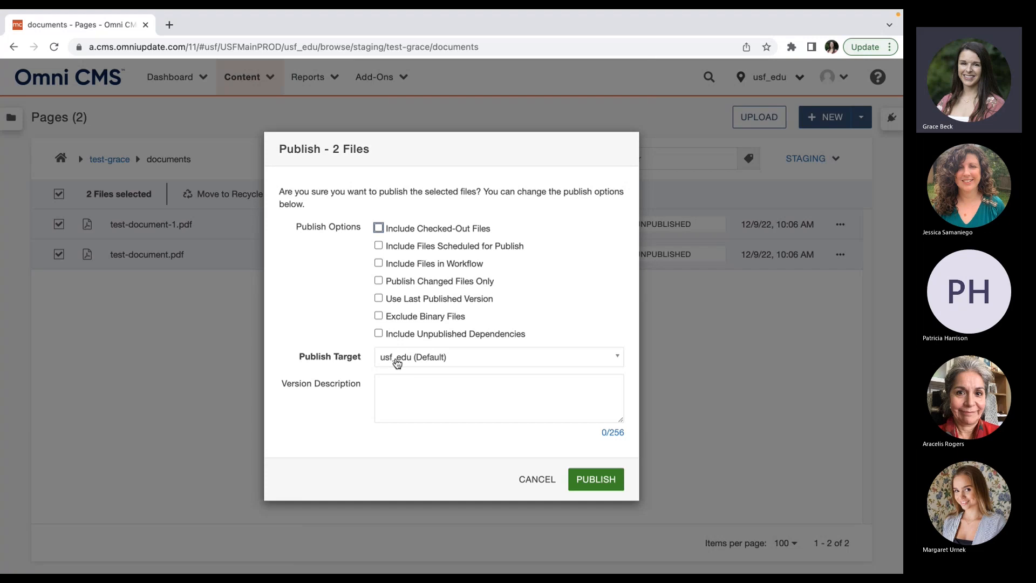
{"action": "left_click", "coordinate": [581, 471]}
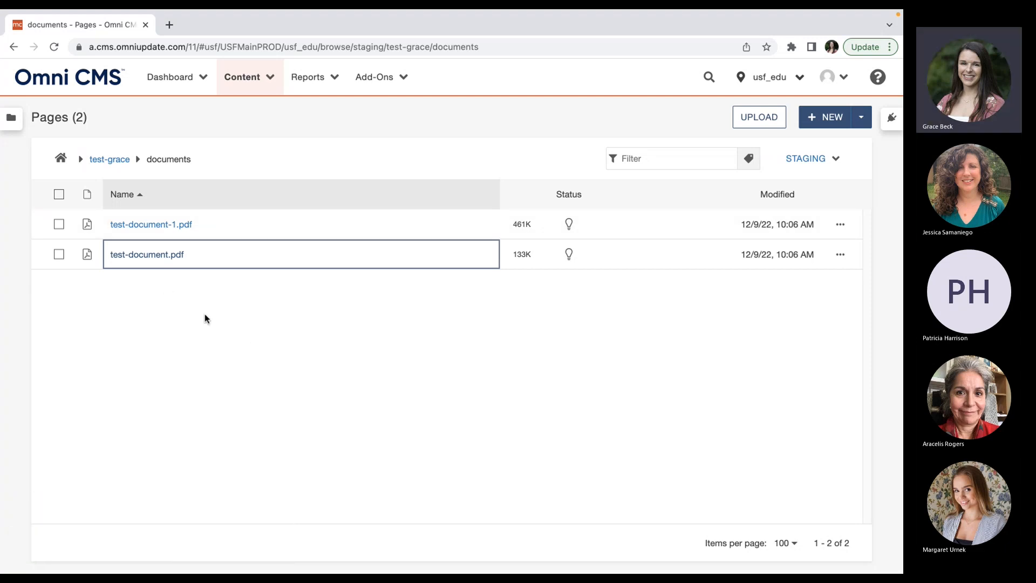
- Return to the parent folder, open documents.pcf and review its Hyperlinking and Info Section Component sections
{"action": "left_click", "coordinate": [105, 160]}
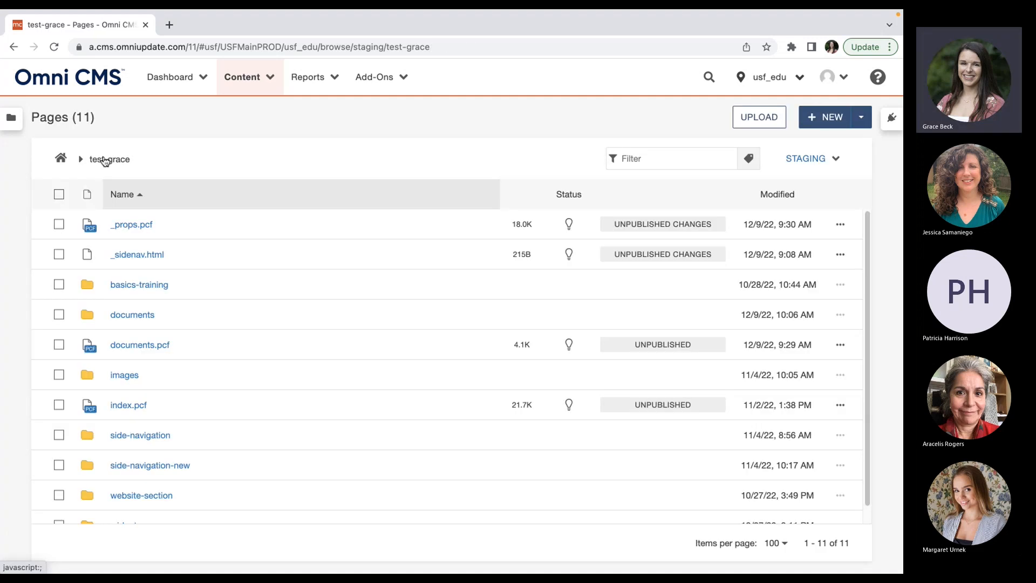
{"action": "left_click", "coordinate": [140, 345]}
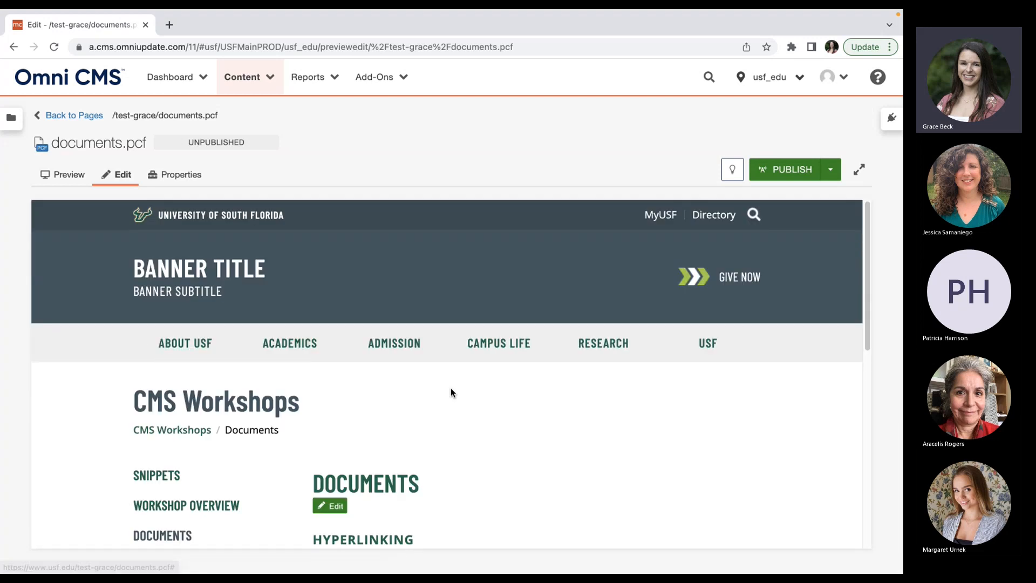
{"action": "scroll", "coordinate": [451, 392], "scroll_direction": "down", "scroll_amount": 2}
{"action": "scroll", "coordinate": [506, 393], "scroll_direction": "down", "scroll_amount": 1}
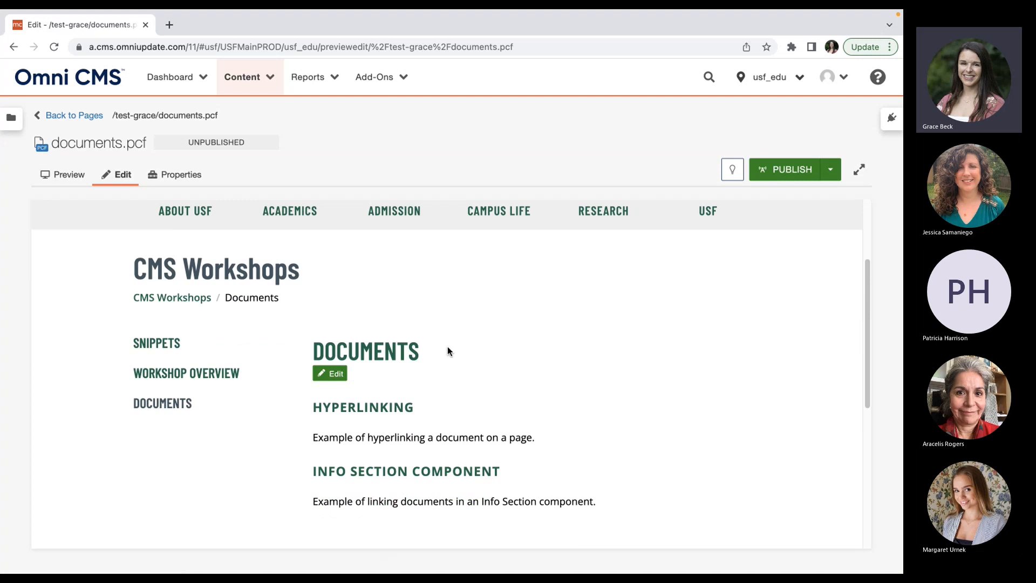
{"action": "scroll", "coordinate": [462, 363], "scroll_direction": "down", "scroll_amount": 2}
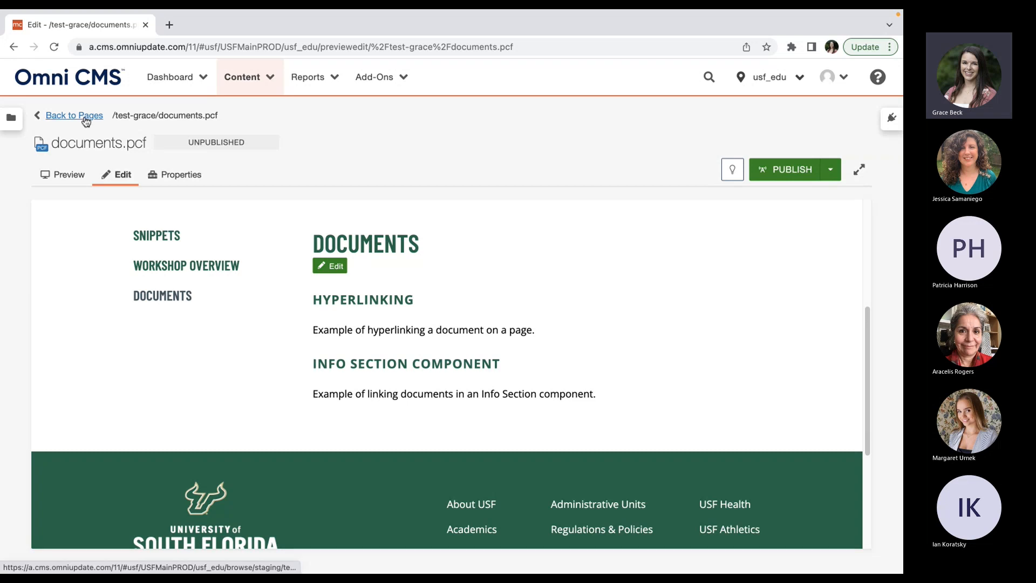
{"action": "left_click_drag", "start_coordinate": [315, 365], "coordinate": [406, 363]}
{"action": "left_click", "coordinate": [432, 378]}
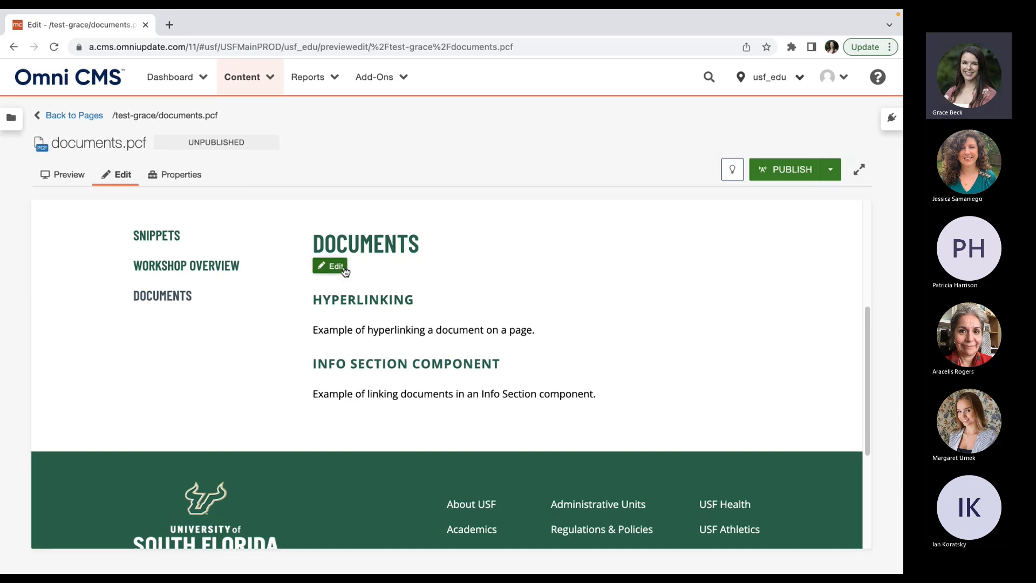
- Check out the documents.pcf page and open its main content region under the Documents heading for editing
{"action": "left_click", "coordinate": [732, 169]}
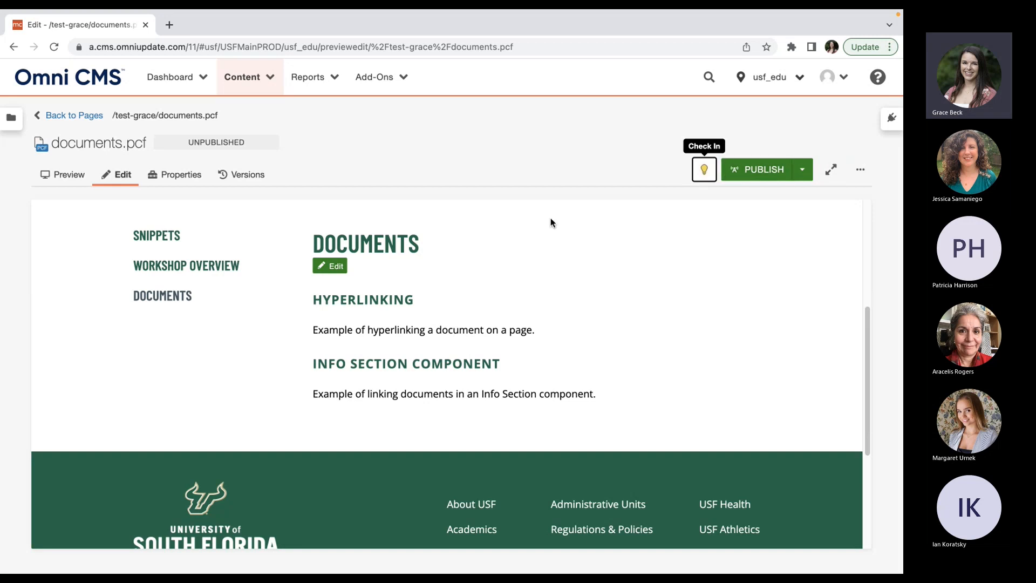
{"action": "left_click", "coordinate": [344, 273]}
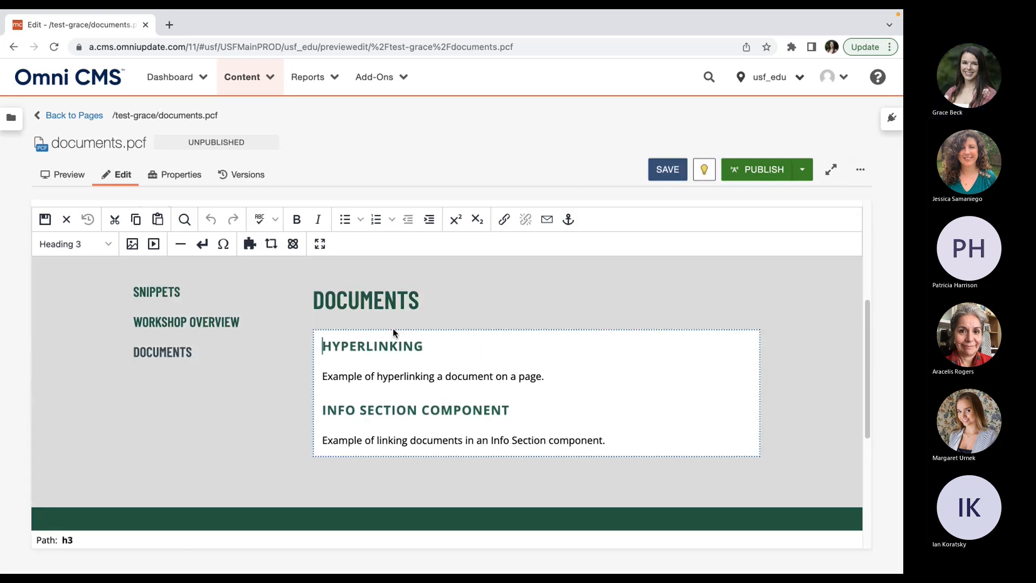
{"action": "scroll", "coordinate": [416, 341], "scroll_direction": "down", "scroll_amount": 1}
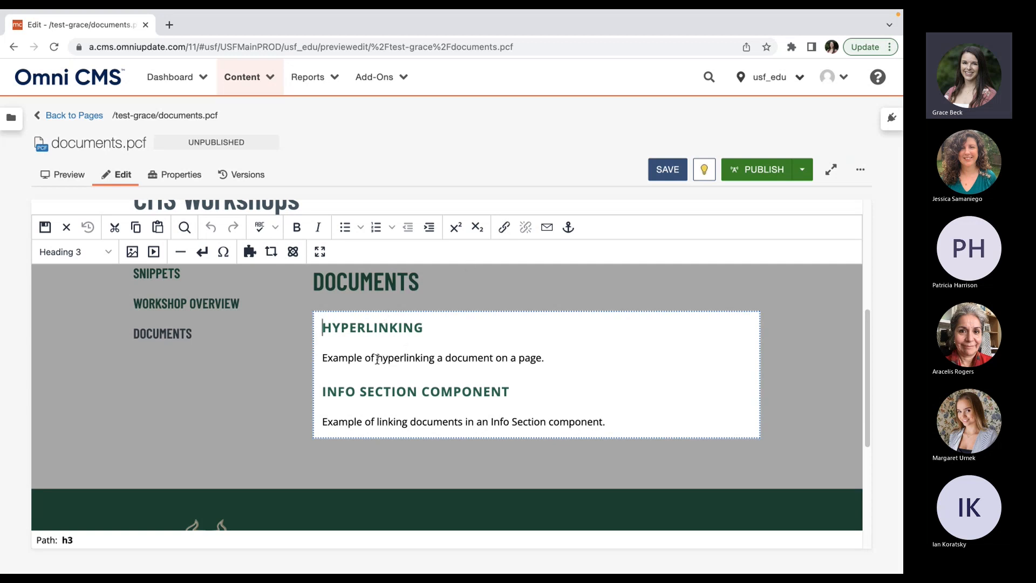
- Link the words "hyperlinking a document" in the Hyperlinking example to test-document.pdf from the staging documents folder
{"action": "left_click_drag", "start_coordinate": [376, 359], "coordinate": [493, 359]}
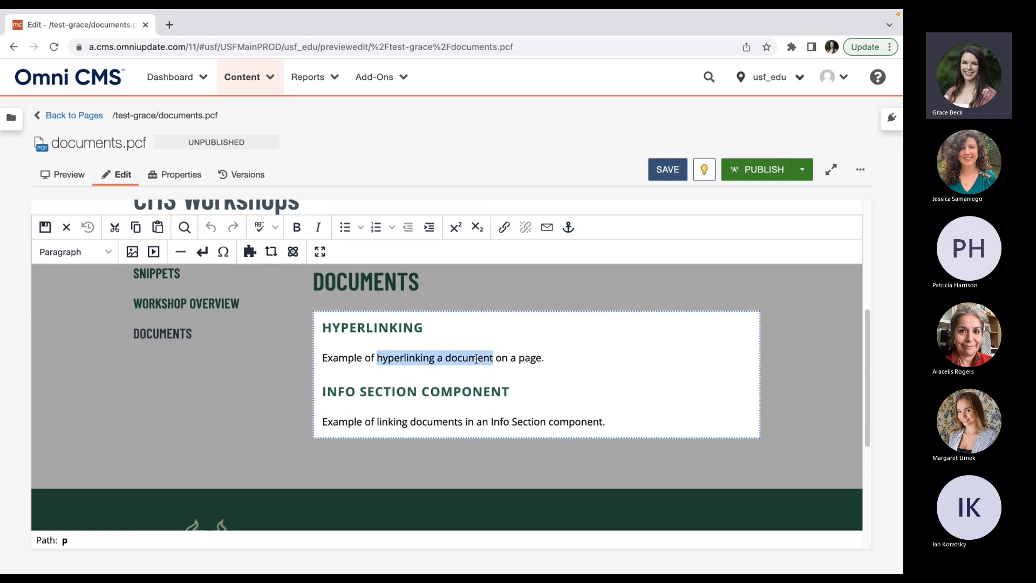
{"action": "left_click", "coordinate": [504, 227]}
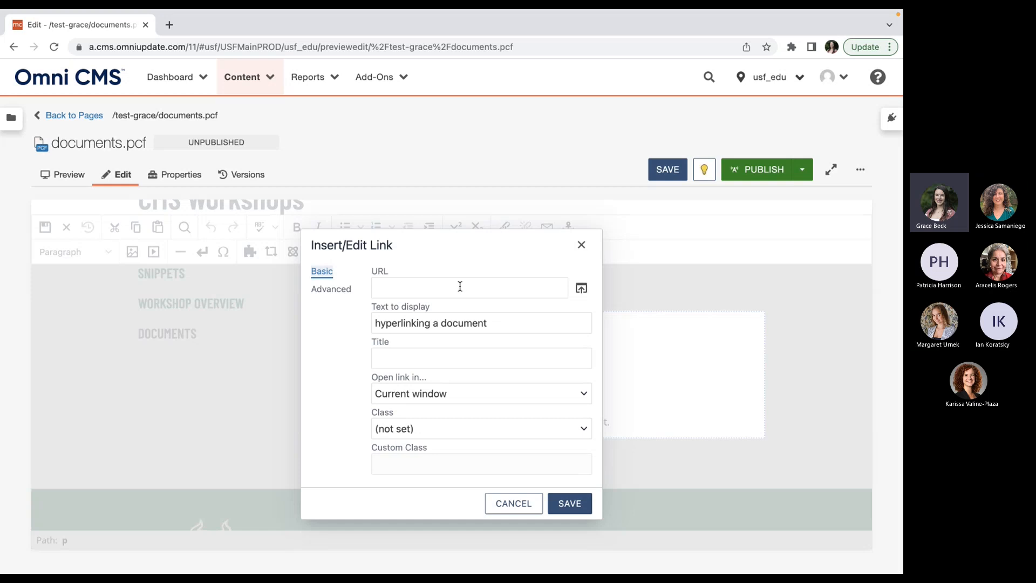
{"action": "left_click", "coordinate": [582, 291]}
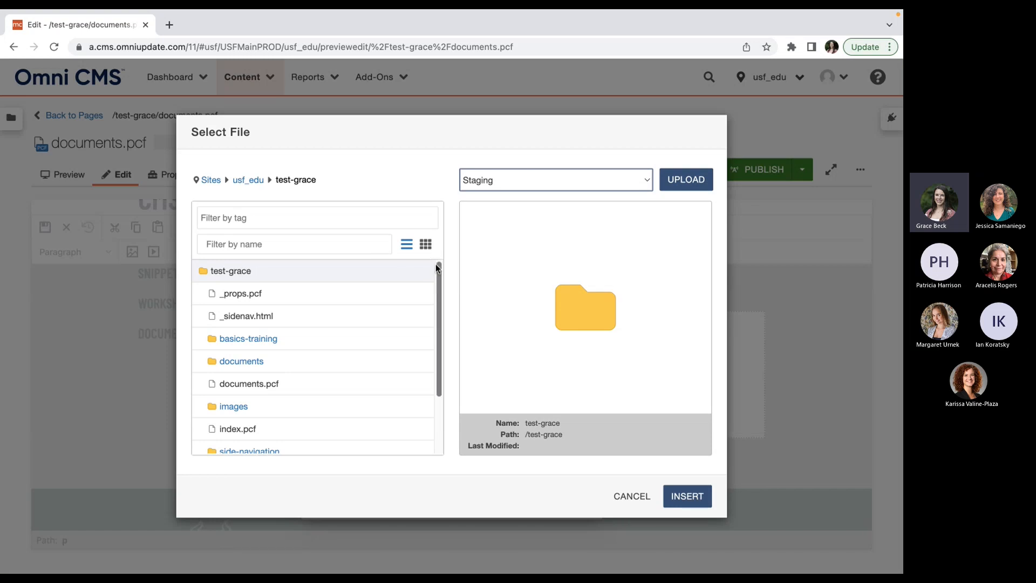
{"action": "left_click", "coordinate": [253, 365]}
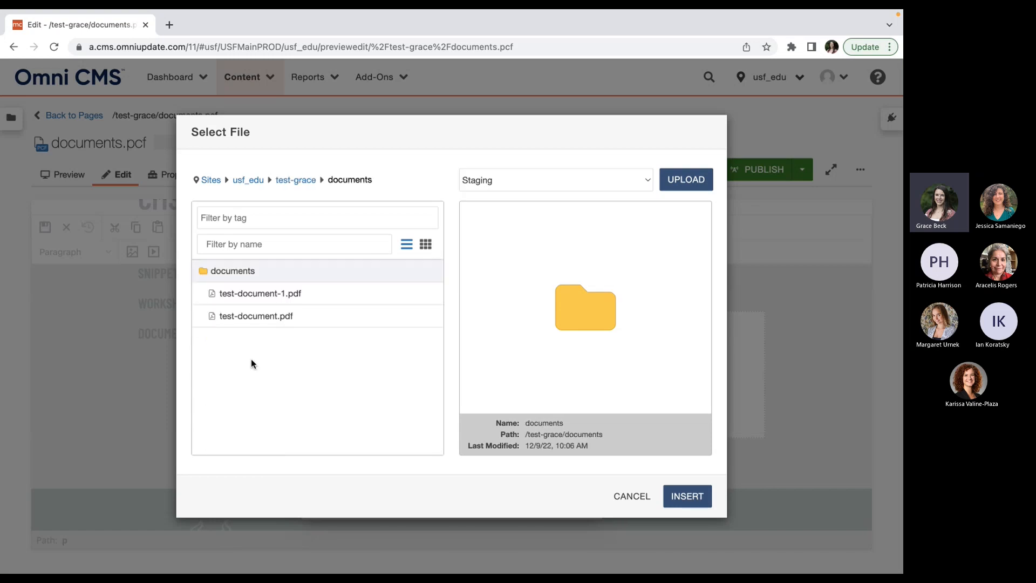
{"action": "left_click", "coordinate": [240, 319]}
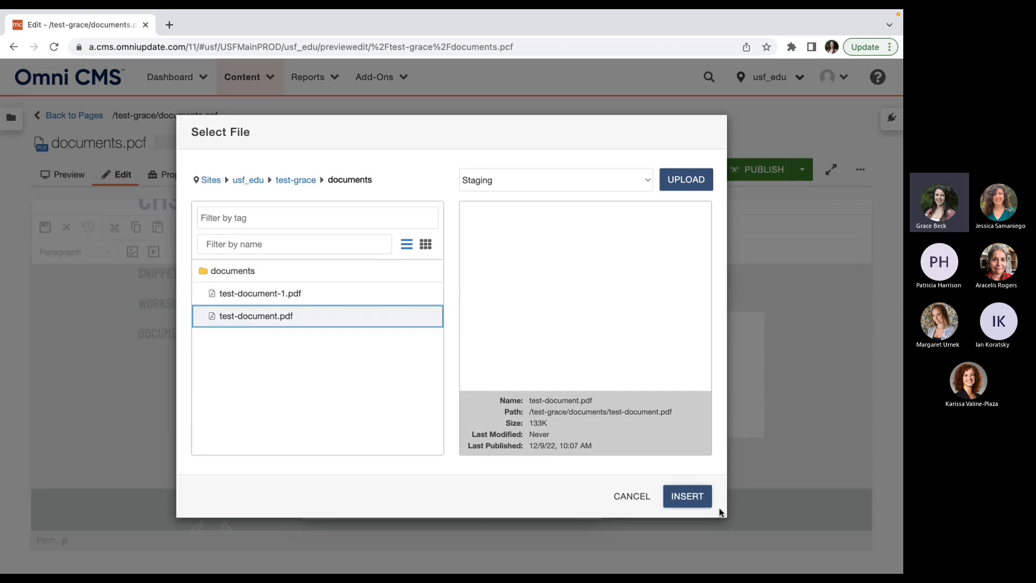
{"action": "left_click", "coordinate": [702, 503]}
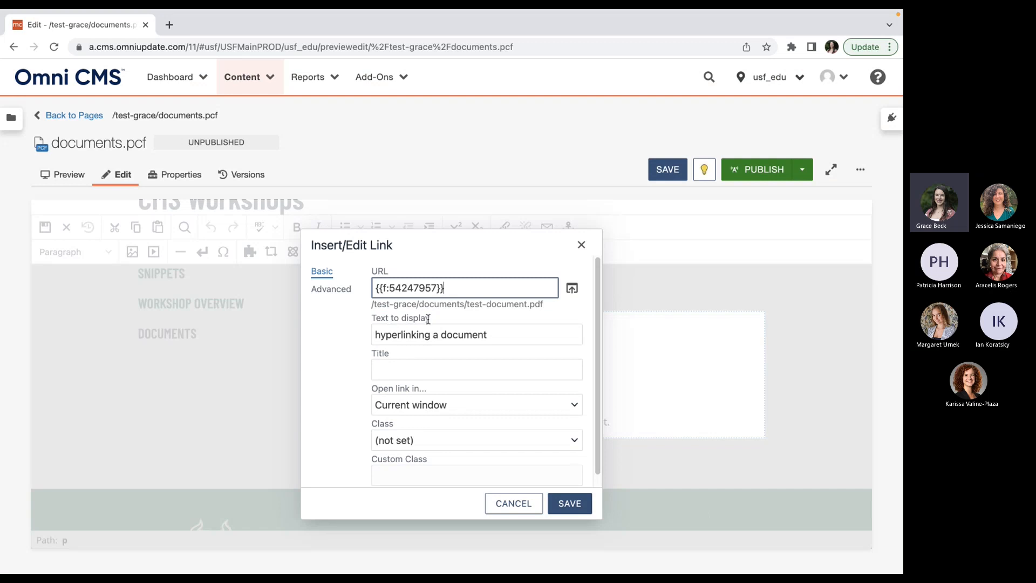
- Change the link's display text to "hyperlinking a document - changes", make it open in a new window, and save the link
{"action": "left_click", "coordinate": [495, 335]}
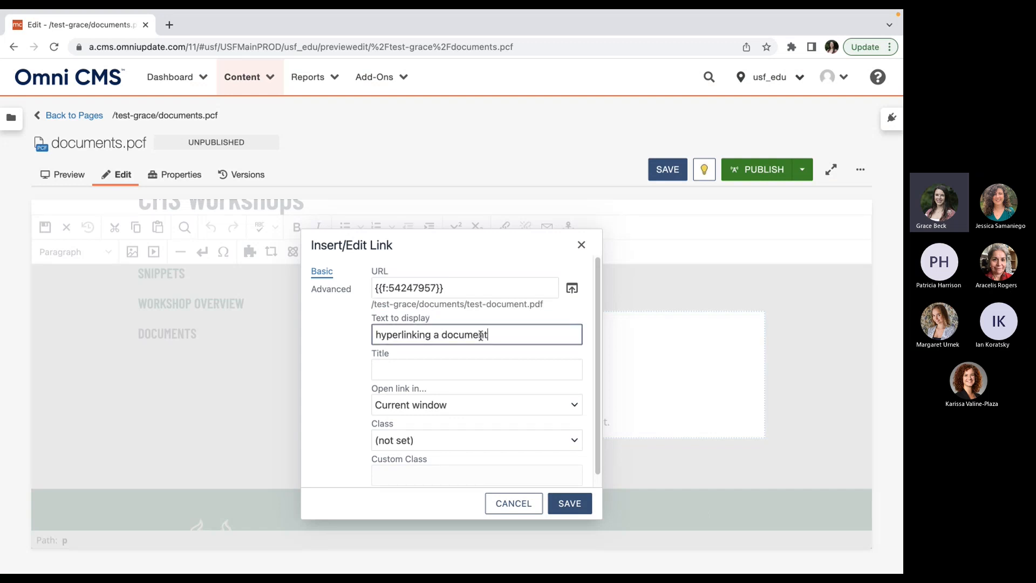
{"action": "type", "text": "- changes"}
{"action": "left_click", "coordinate": [521, 406]}
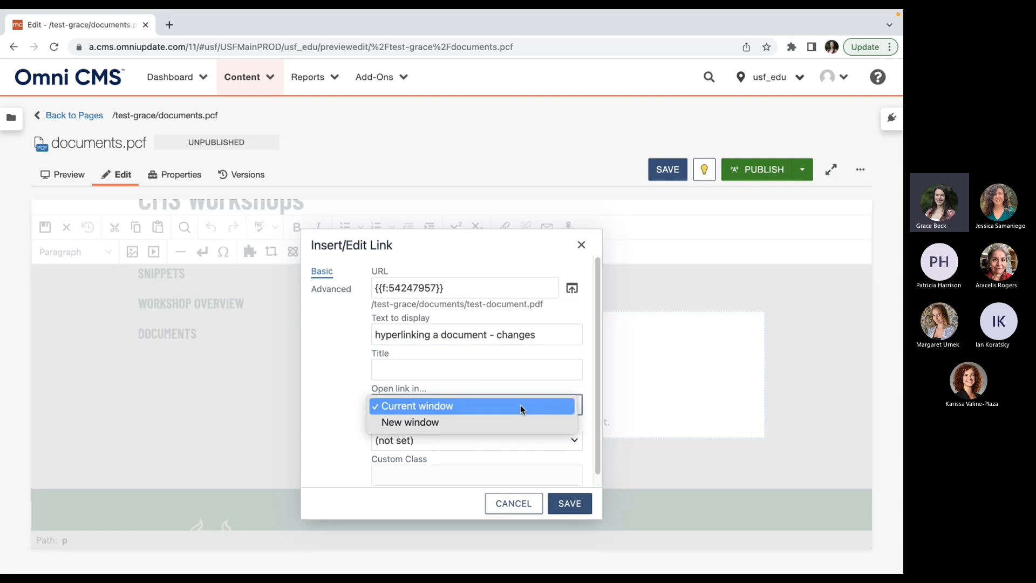
{"action": "left_click", "coordinate": [491, 423]}
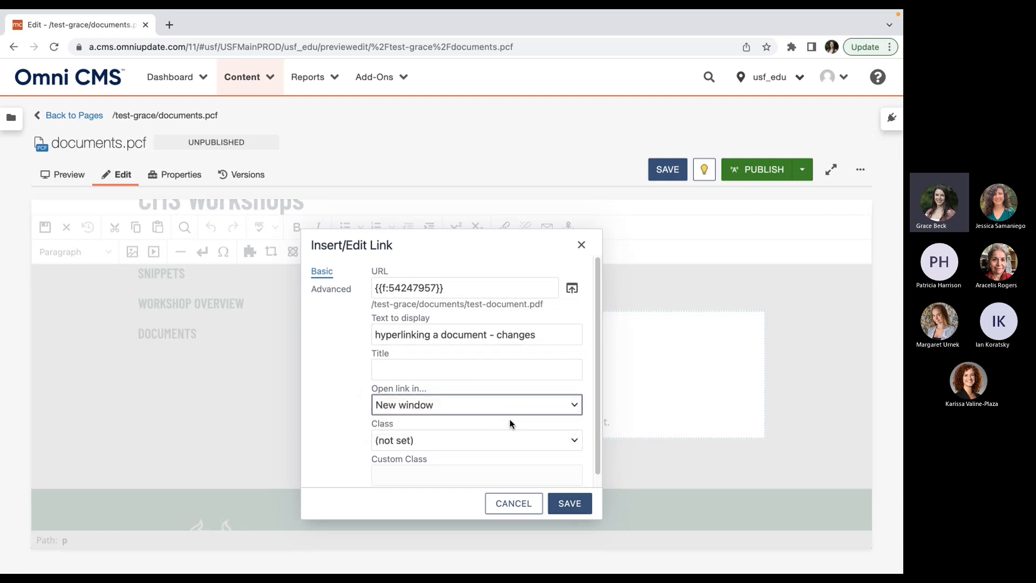
{"action": "left_click", "coordinate": [357, 404]}
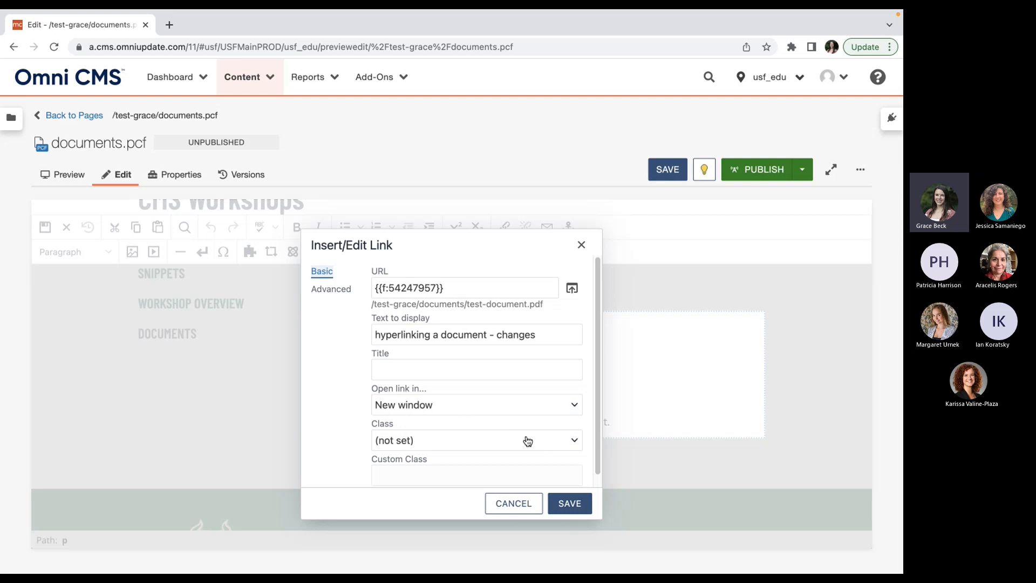
{"action": "left_click", "coordinate": [567, 502]}
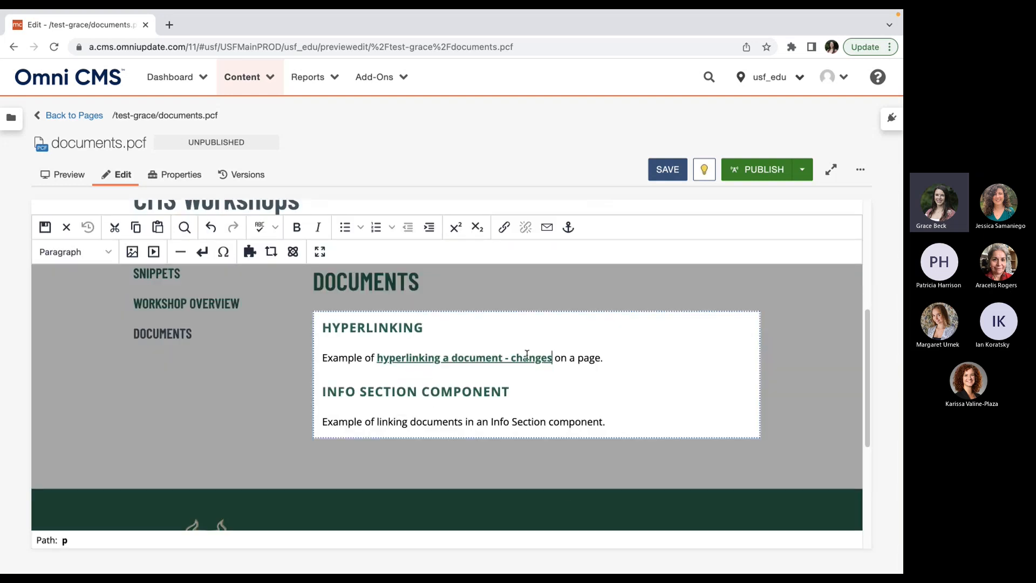
- Save the edited content, test the new document link and return to the documents.pcf page
{"action": "left_click", "coordinate": [45, 227]}
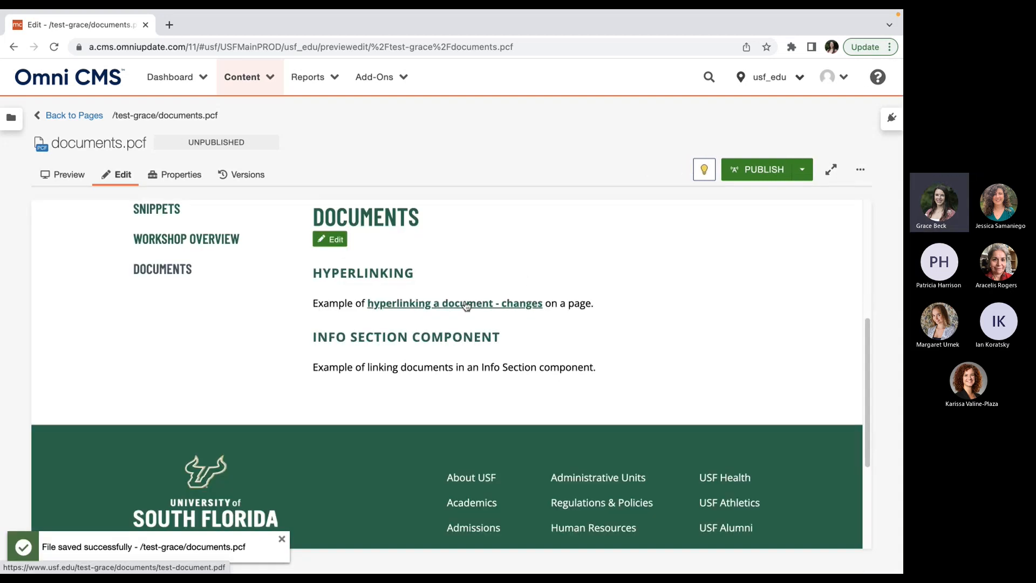
{"action": "left_click", "coordinate": [466, 306]}
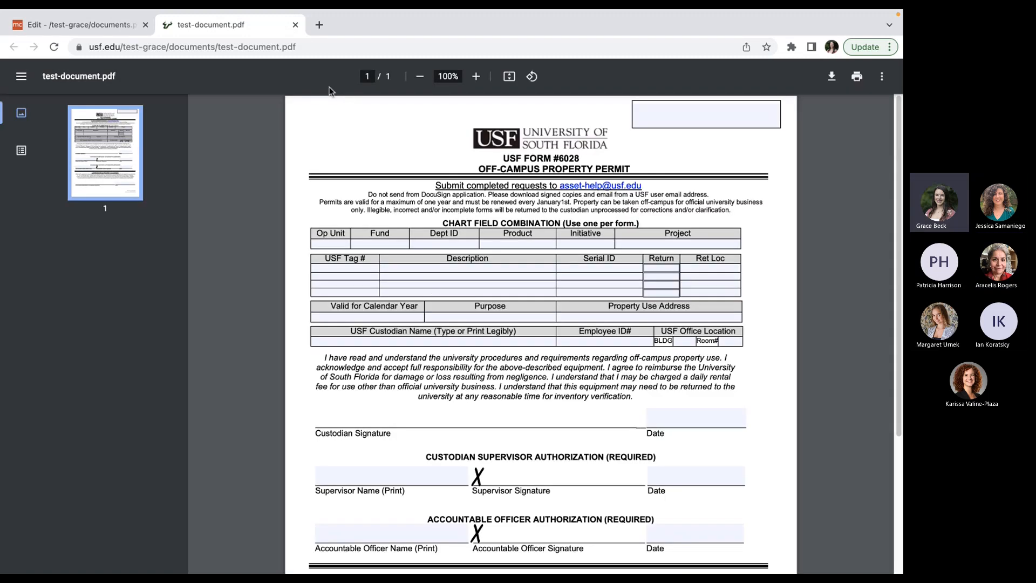
{"action": "left_click", "coordinate": [96, 24]}
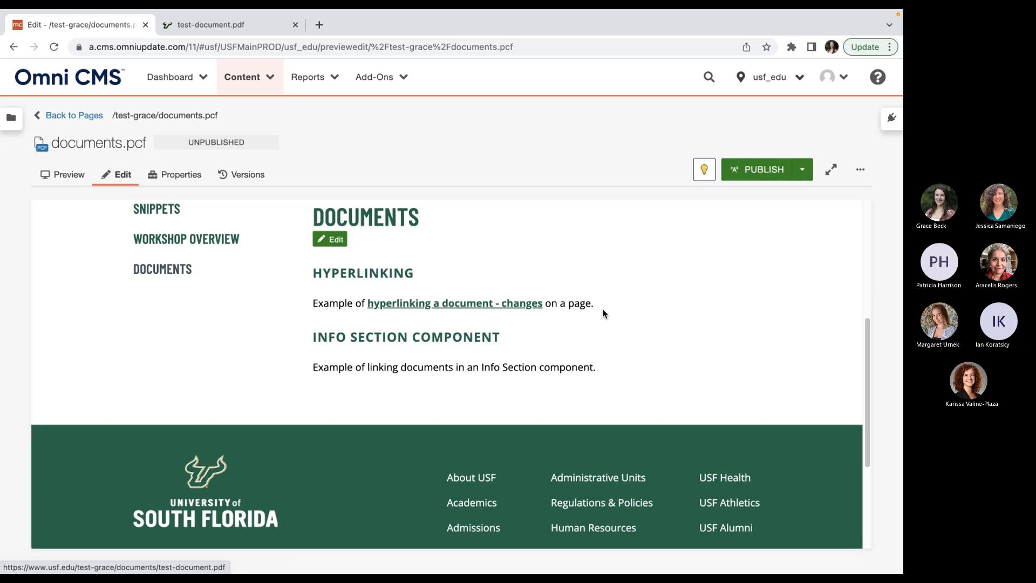
- Reopen the main content for editing and start an Info Section component on a new line below the Info Section example sentence
{"action": "left_click", "coordinate": [336, 240]}
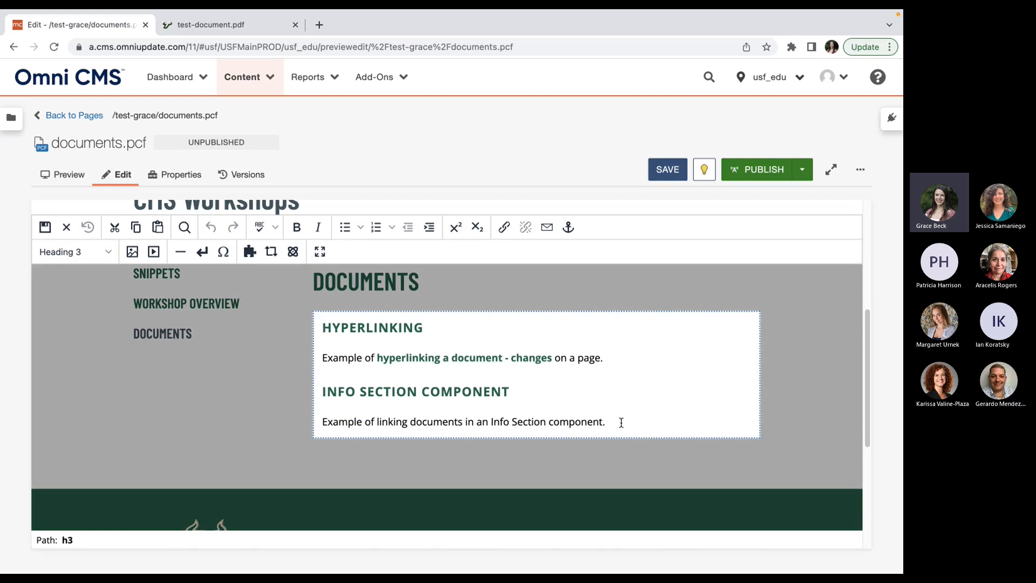
{"action": "left_click", "coordinate": [621, 423]}
{"action": "key", "text": "Return"}
{"action": "key", "text": "Return"}
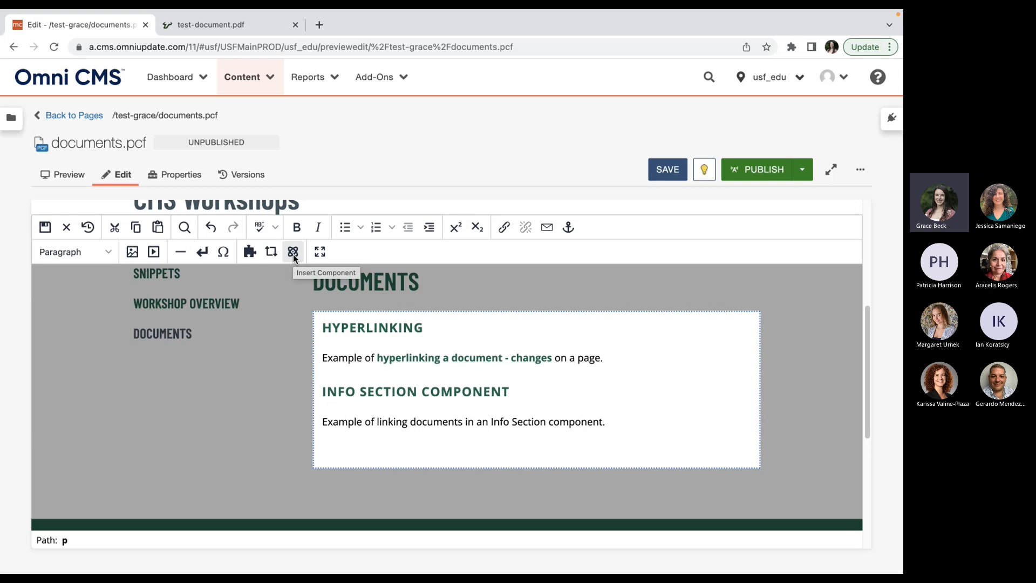
{"action": "left_click", "coordinate": [293, 252]}
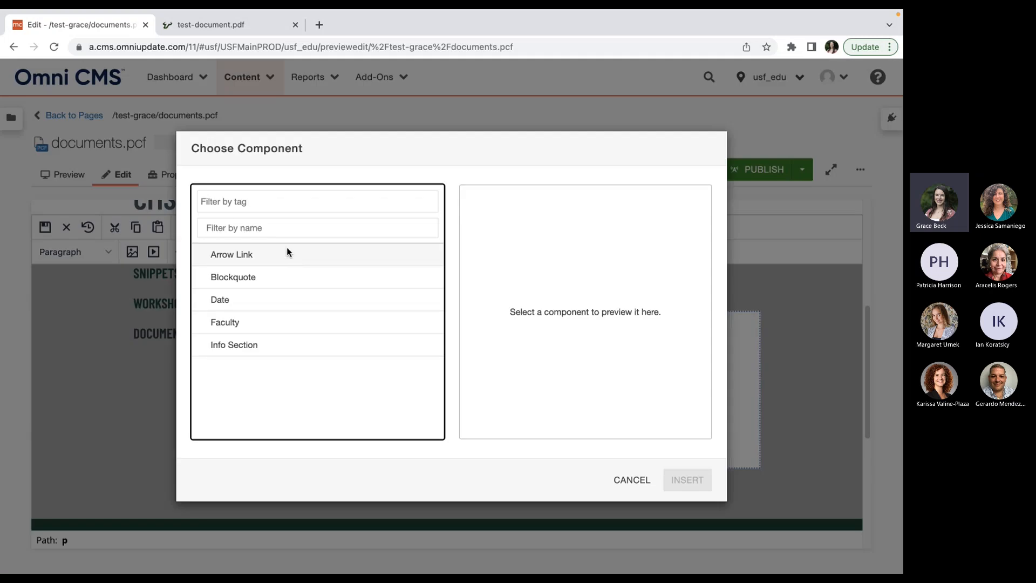
{"action": "left_click", "coordinate": [264, 346]}
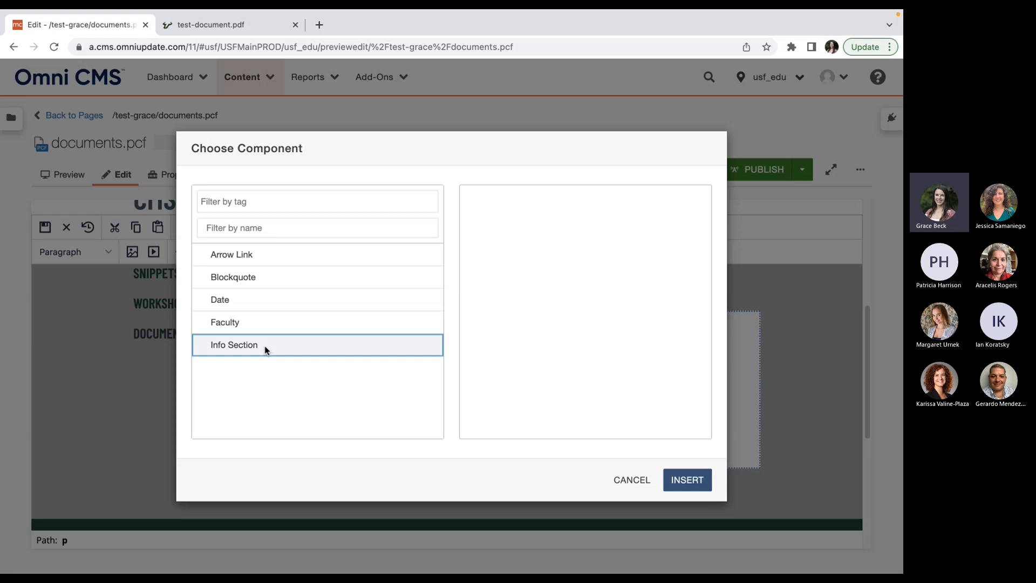
{"action": "left_click", "coordinate": [684, 486]}
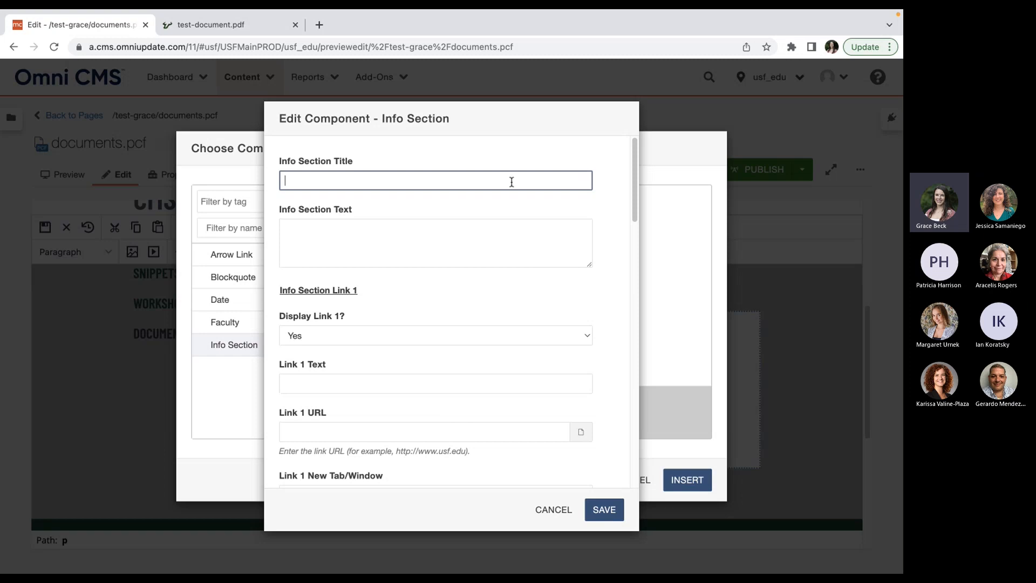
- Title the info section "Documents" and set its text to "Uploading documents to a text page using the info section component."
{"action": "left_click", "coordinate": [342, 182]}
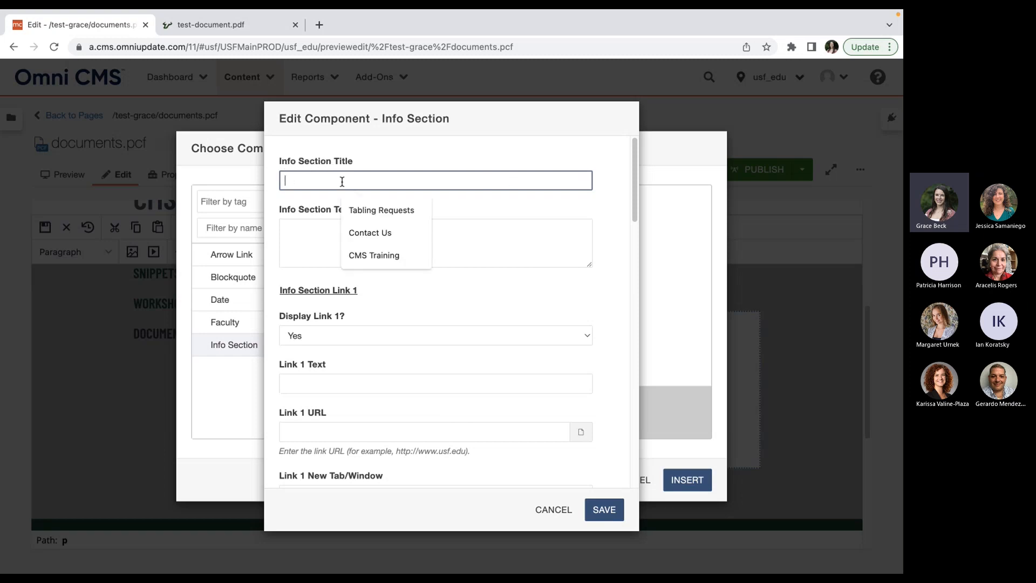
{"action": "type", "text": "Documents"}
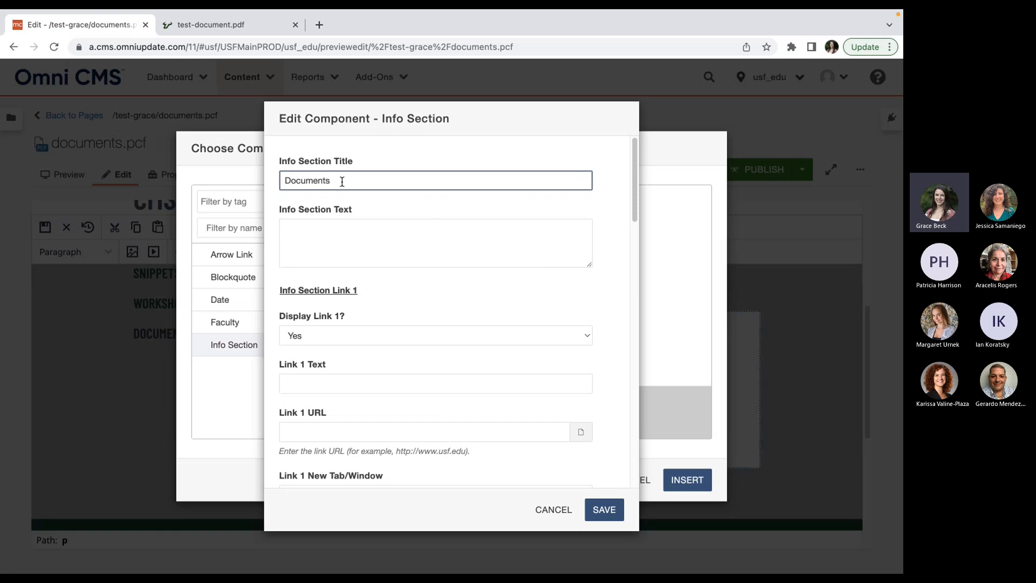
{"action": "left_click", "coordinate": [339, 238]}
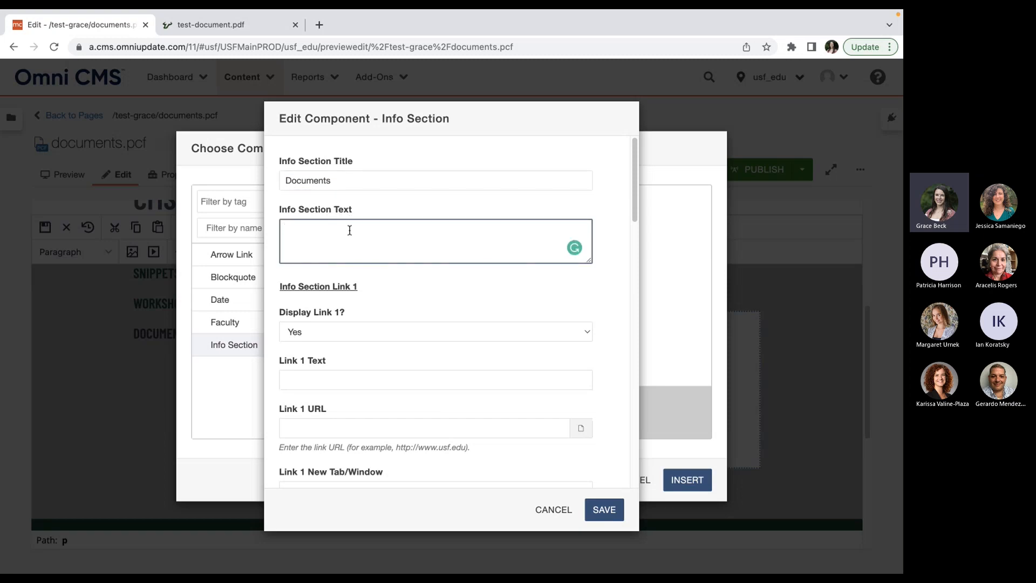
{"action": "type", "text": "Uploading documents to a text page using the"}
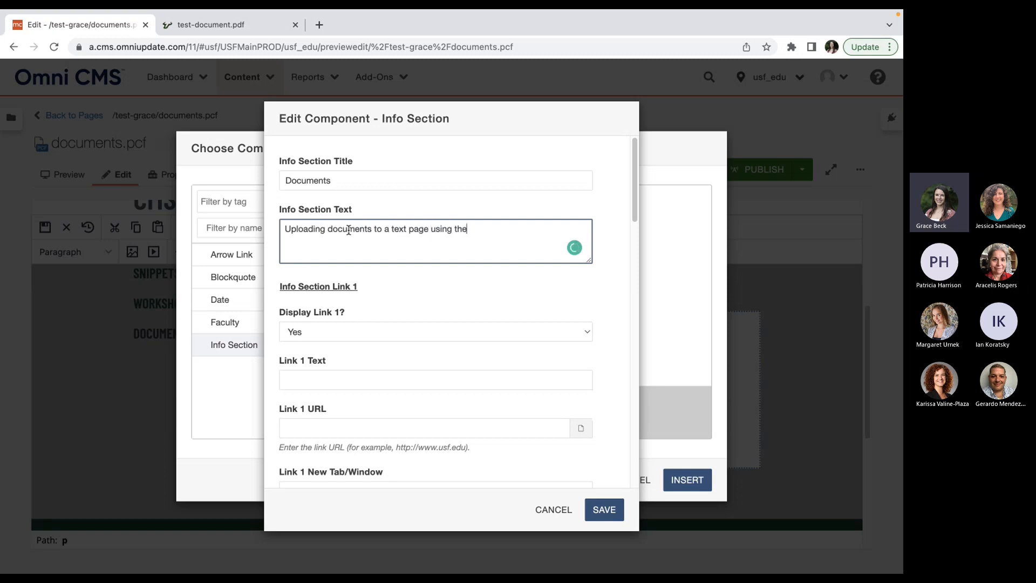
{"action": "type", "text": " info section component."}
- Review the component's settings for Links 1 through 5, keeping Display Link 1 set to Yes
{"action": "scroll", "coordinate": [400, 274], "scroll_direction": "down", "scroll_amount": 3}
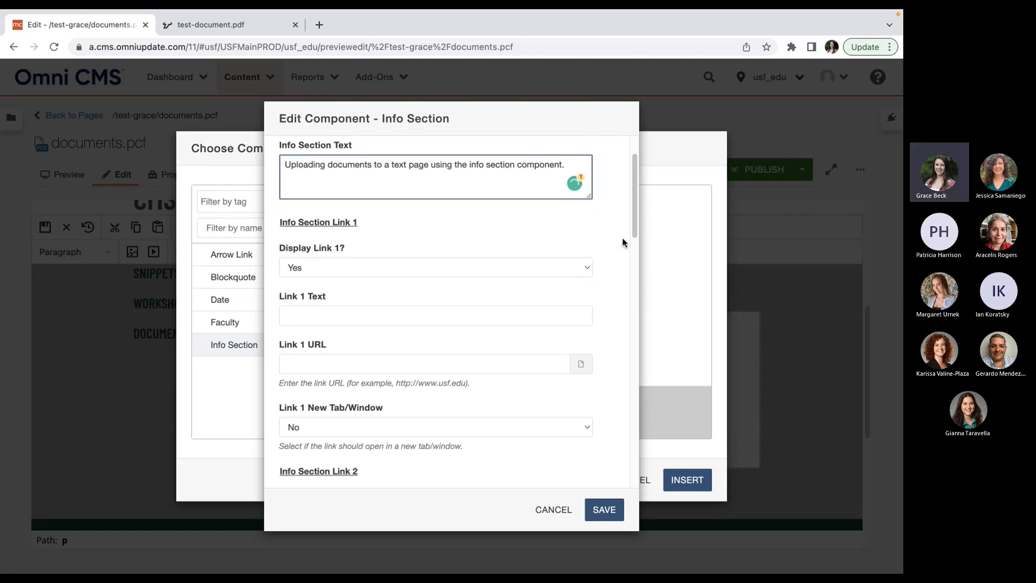
{"action": "left_click_drag", "start_coordinate": [637, 186], "coordinate": [636, 157]}
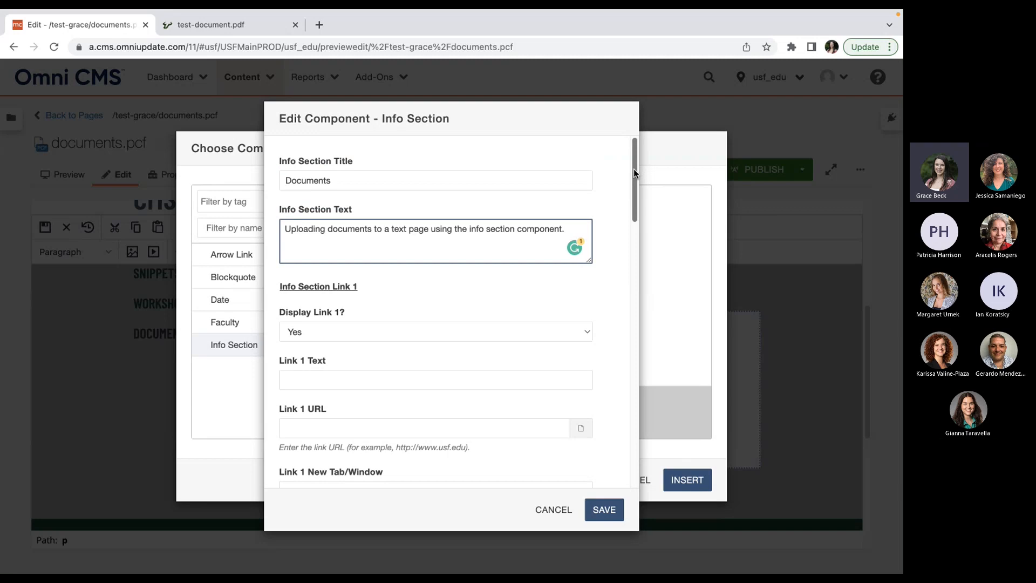
{"action": "left_click_drag", "start_coordinate": [634, 168], "coordinate": [634, 182]}
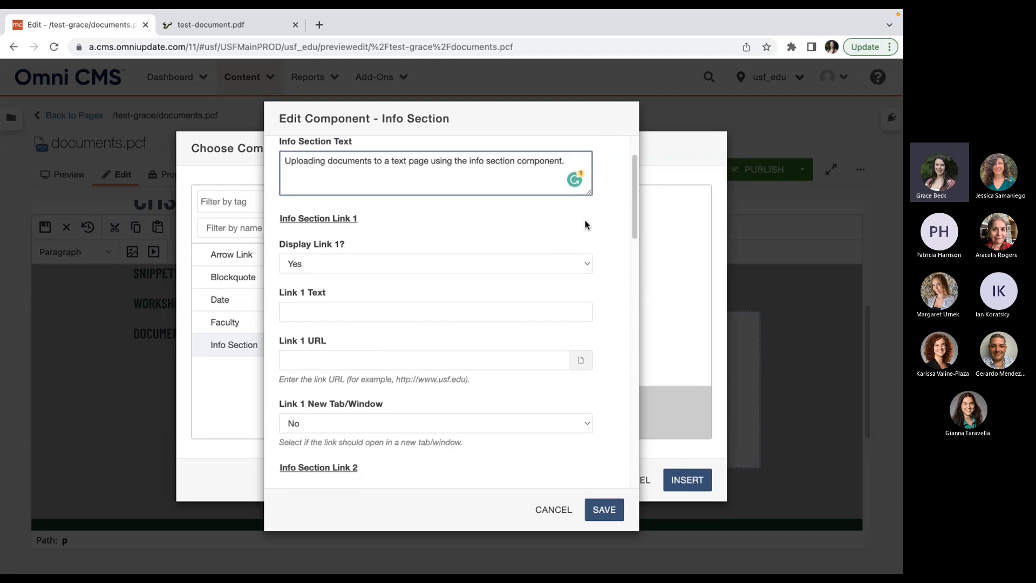
{"action": "left_click_drag", "start_coordinate": [634, 188], "coordinate": [634, 202]}
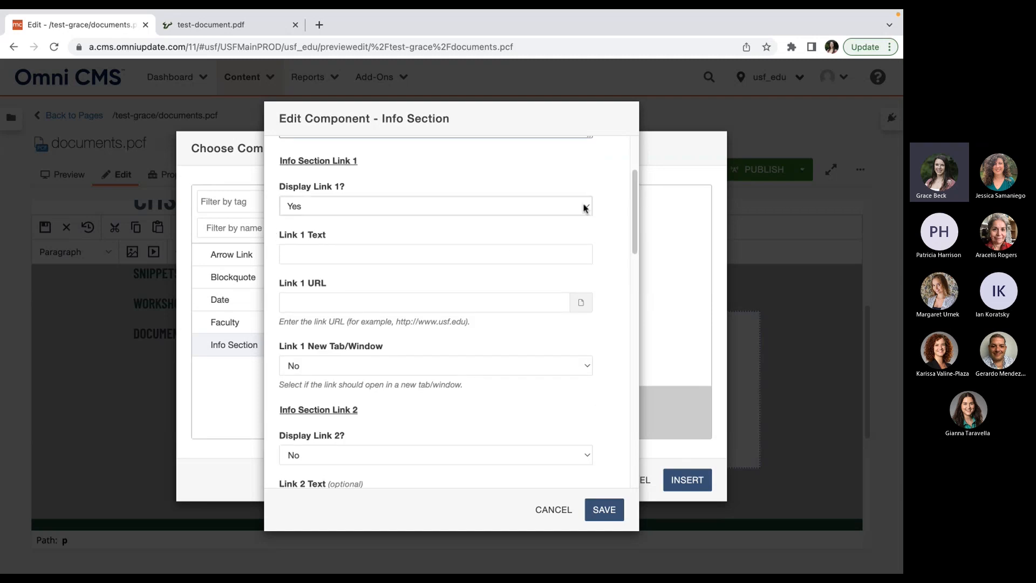
{"action": "left_click", "coordinate": [584, 206]}
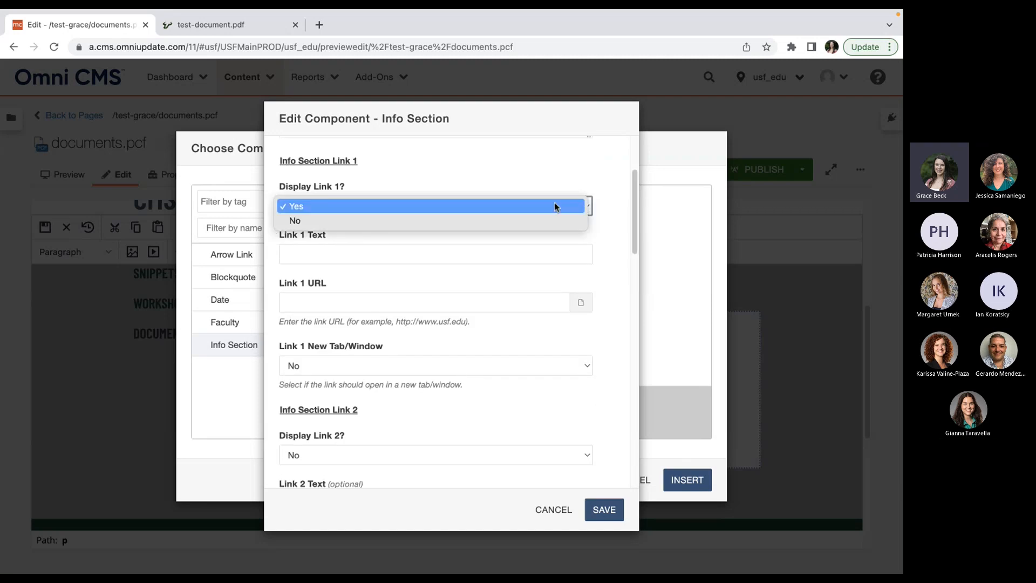
{"action": "left_click", "coordinate": [513, 205]}
{"action": "left_click_drag", "start_coordinate": [637, 212], "coordinate": [646, 439]}
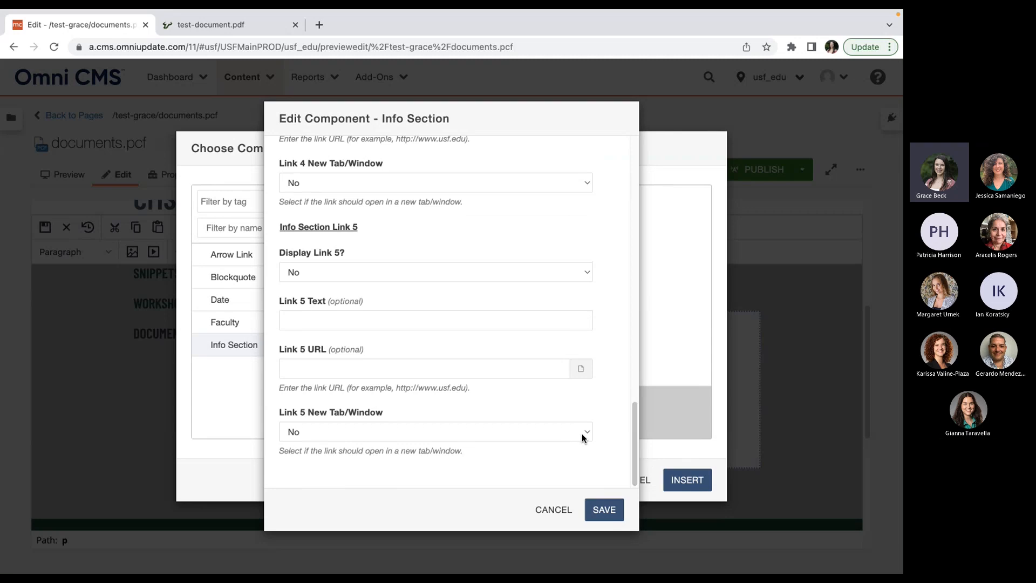
{"action": "left_click_drag", "start_coordinate": [635, 439], "coordinate": [617, 172]}
- Set the Link 1 text to "Very Important Document"
{"action": "scroll", "coordinate": [599, 315], "scroll_direction": "down", "scroll_amount": 1}
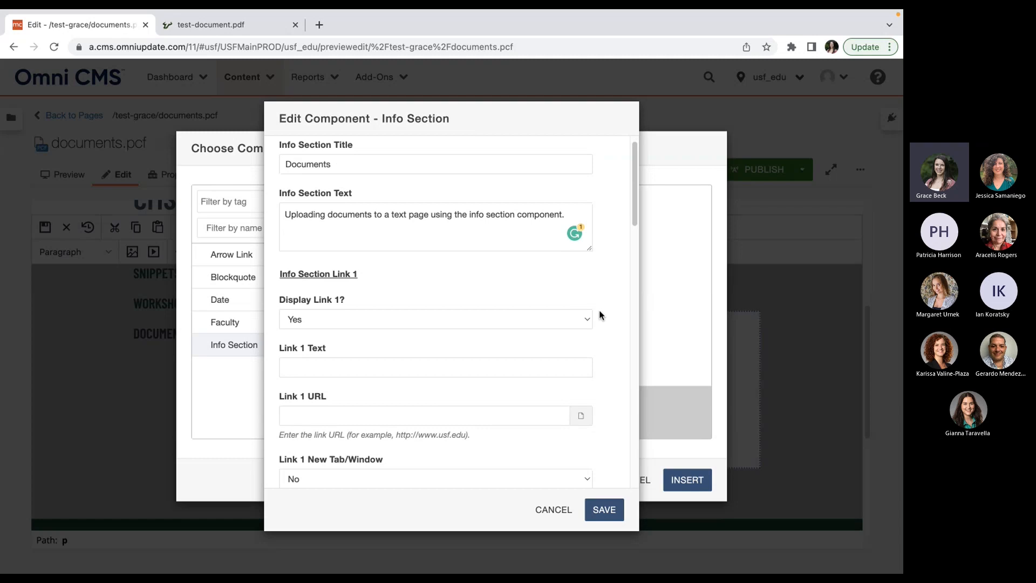
{"action": "scroll", "coordinate": [600, 315], "scroll_direction": "down", "scroll_amount": 1}
{"action": "left_click", "coordinate": [354, 371]}
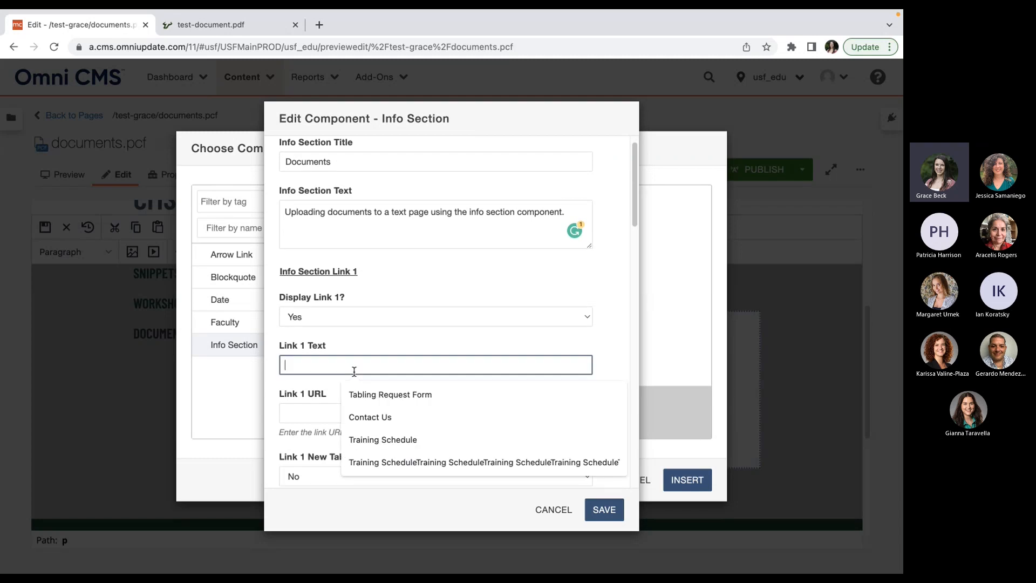
{"action": "type", "text": "IVery I"}
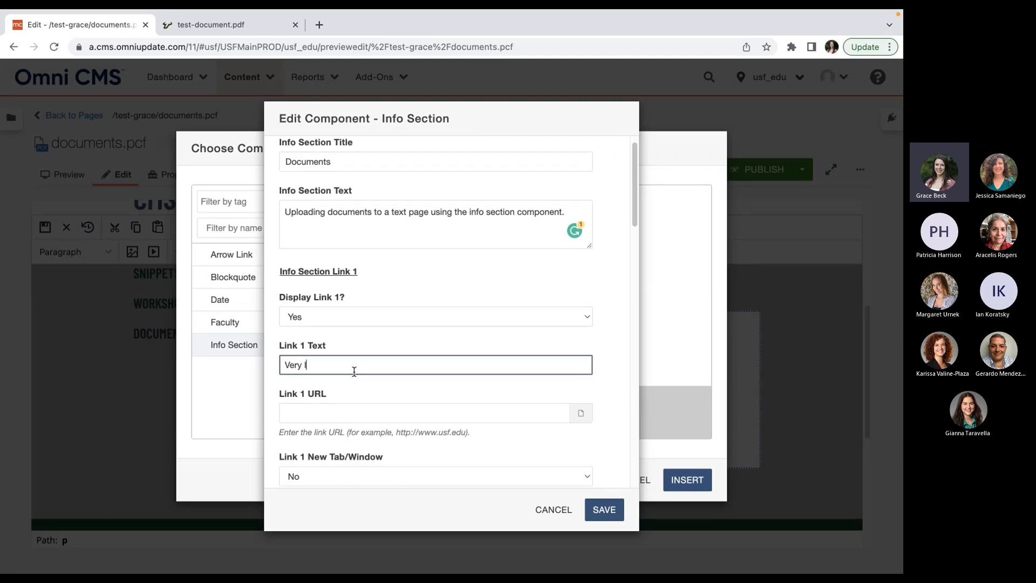
{"action": "type", "text": "mportant Document"}
- Open the file chooser for the Link 1 URL and switch its server environment to Staging
{"action": "left_click_drag", "start_coordinate": [633, 205], "coordinate": [636, 231]}
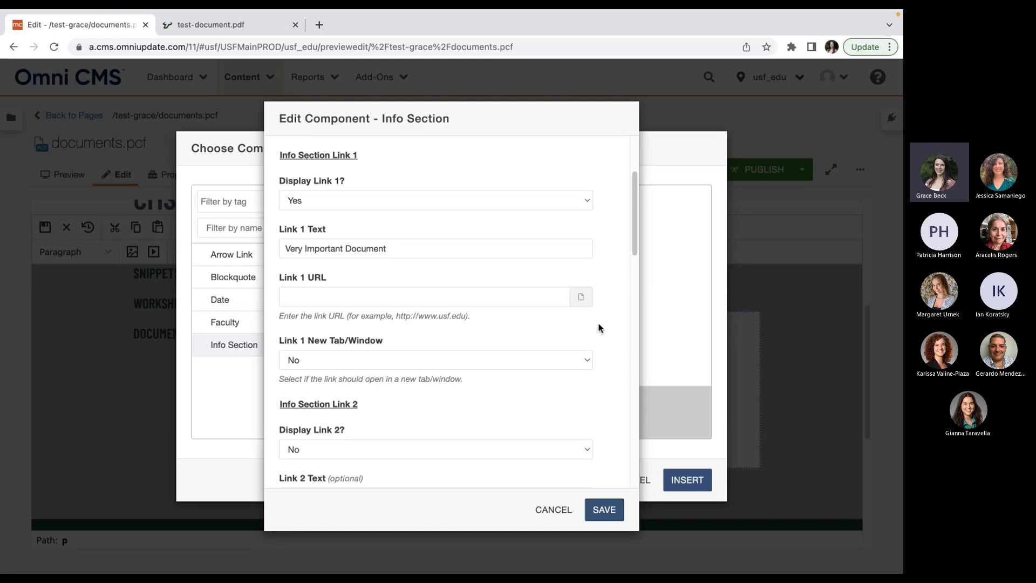
{"action": "left_click", "coordinate": [311, 280]}
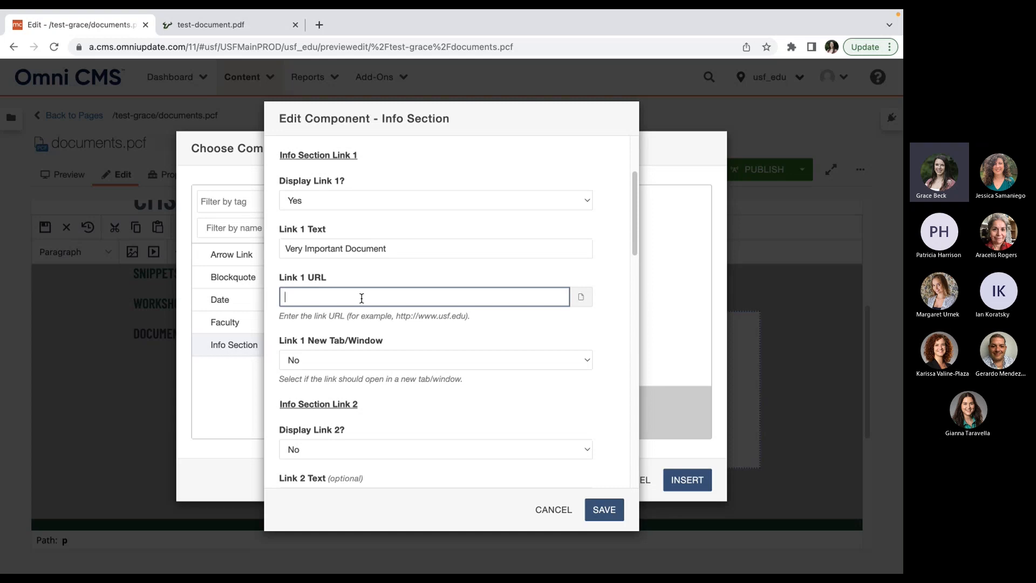
{"action": "left_click", "coordinate": [586, 305]}
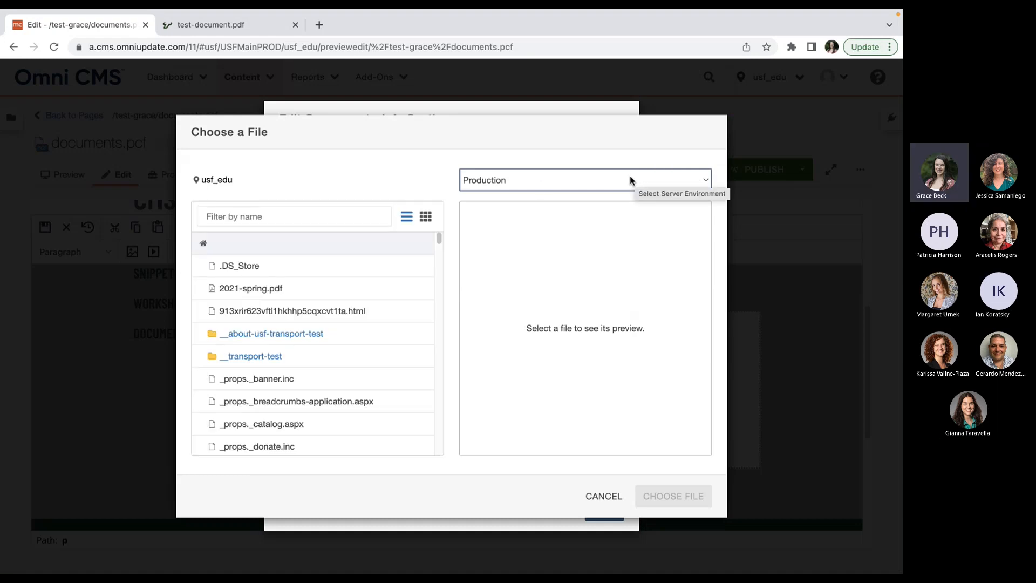
{"action": "left_click", "coordinate": [630, 176]}
{"action": "left_click", "coordinate": [536, 167]}
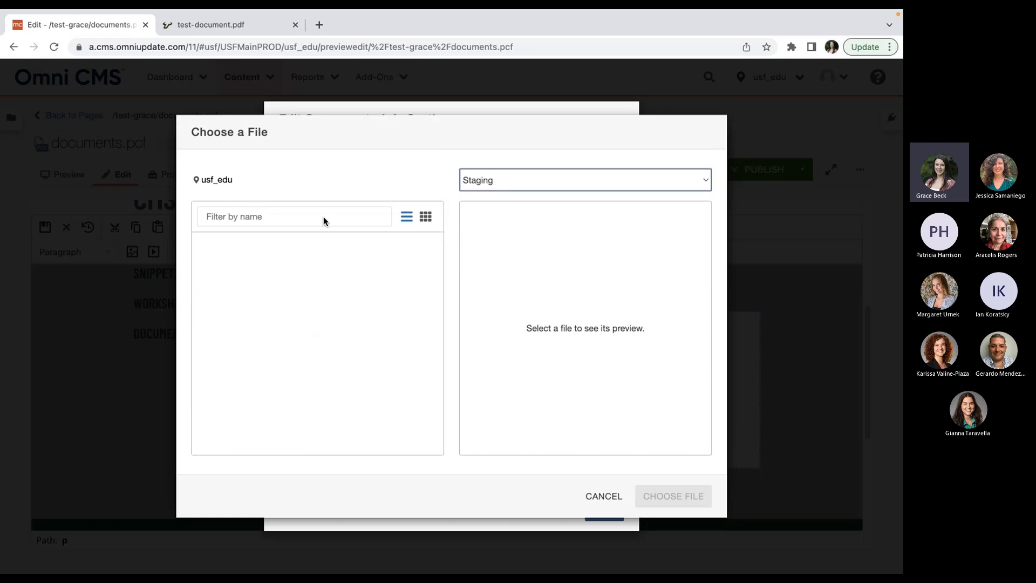
- Filter for "test-gr" and choose test-document-1.pdf from the test-grace/documents folder as the Link 1 URL
{"action": "left_click", "coordinate": [282, 240]}
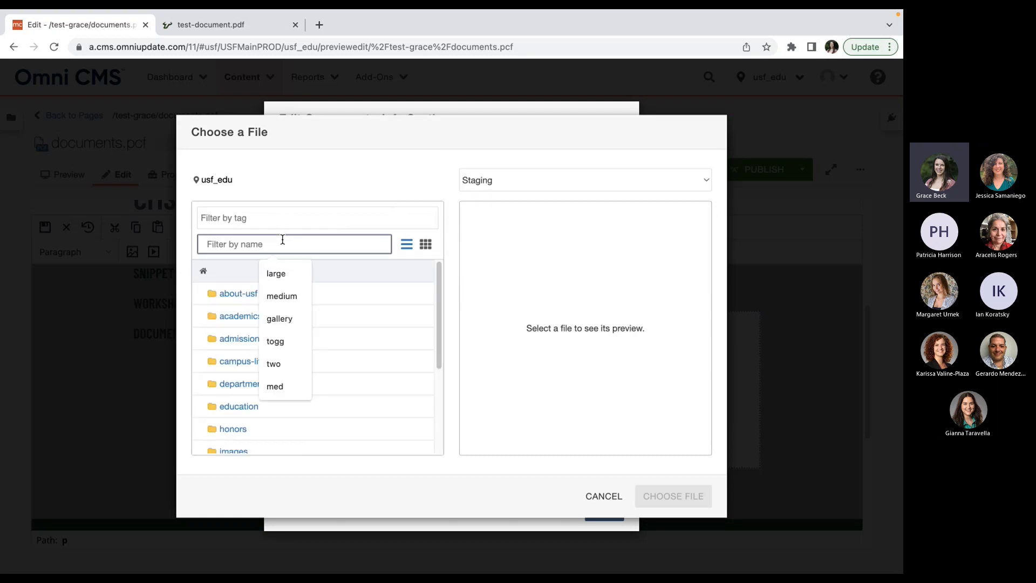
{"action": "type", "text": "test-gr"}
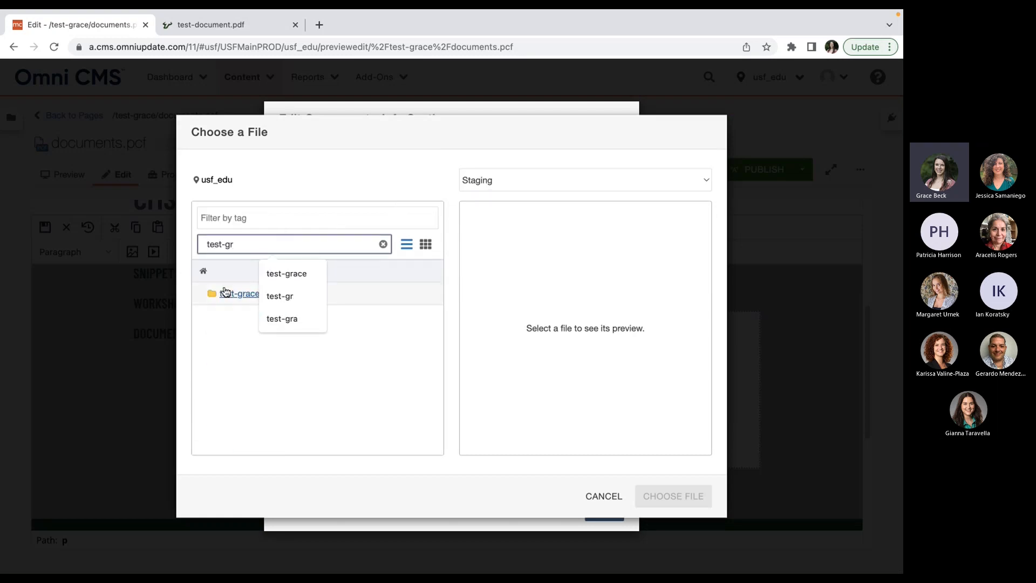
{"action": "left_click", "coordinate": [225, 292]}
{"action": "left_click", "coordinate": [308, 363]}
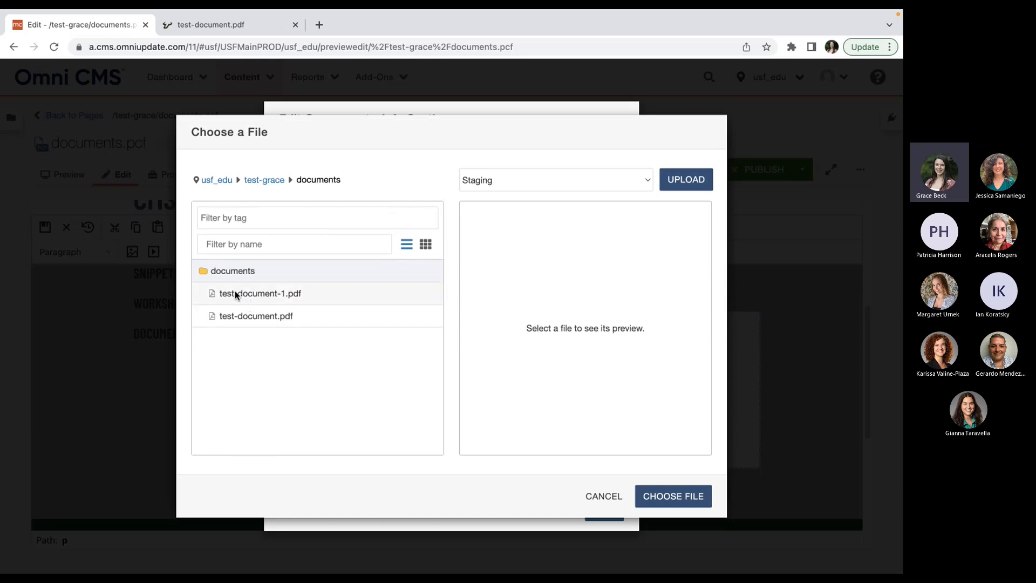
{"action": "left_click", "coordinate": [257, 295]}
{"action": "left_click", "coordinate": [675, 502]}
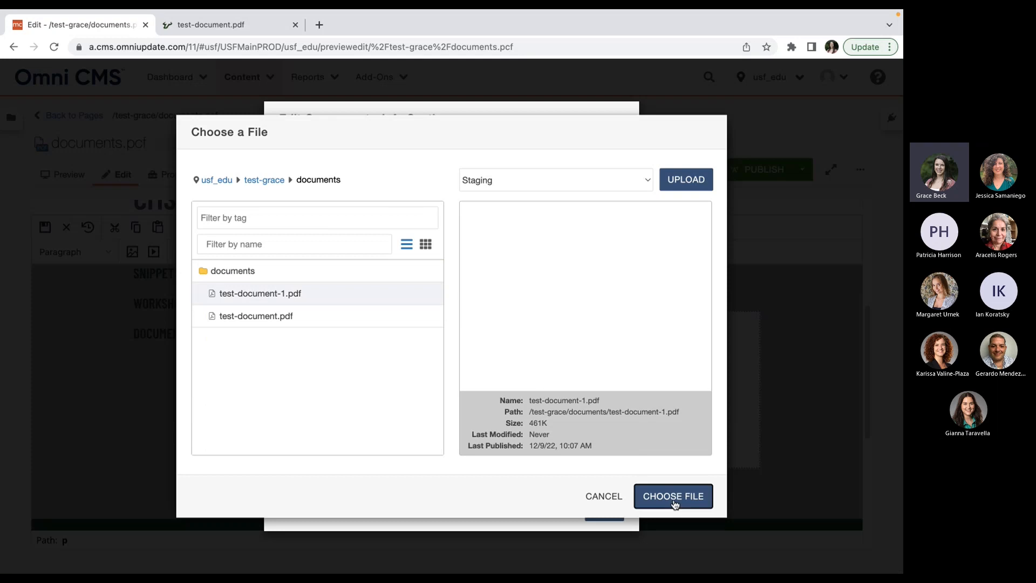
- Set Link 1 New Tab/Window to Yes
{"action": "scroll", "coordinate": [551, 367], "scroll_direction": "down", "scroll_amount": 2}
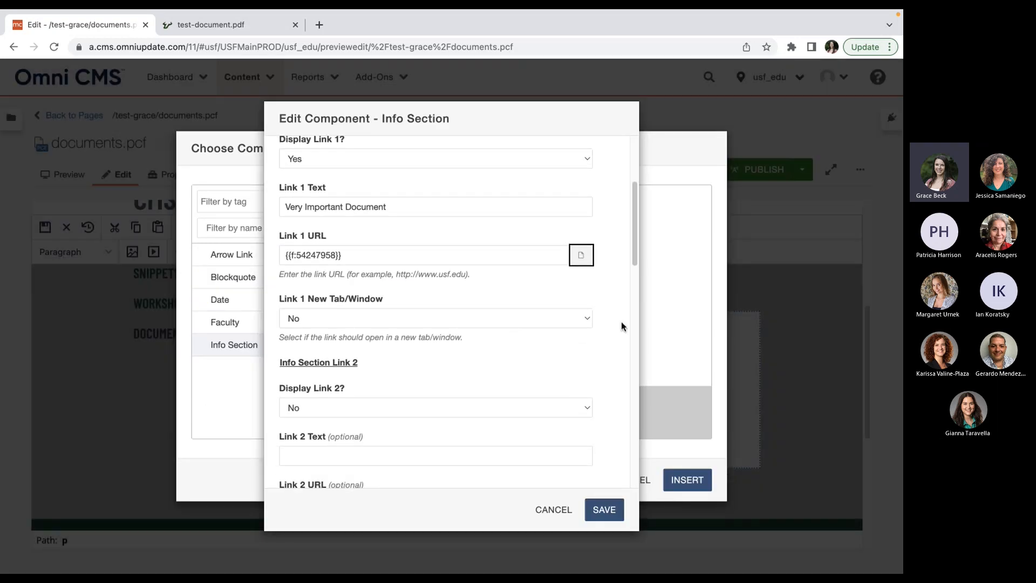
{"action": "left_click", "coordinate": [587, 319]}
{"action": "left_click", "coordinate": [564, 328]}
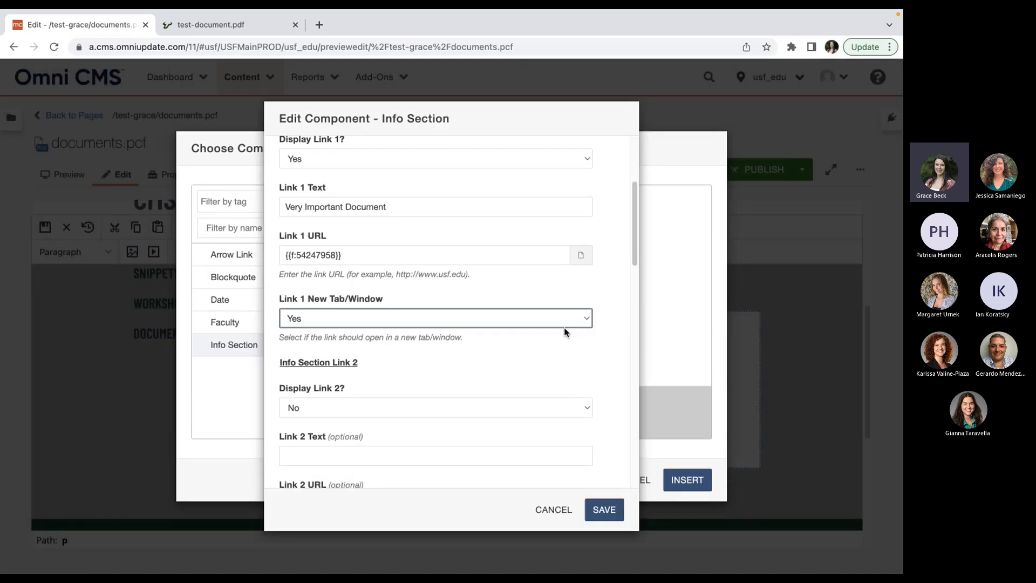
- Set Display Link 2 and Display Link 3 to Yes in the Info Section component
{"action": "scroll", "coordinate": [621, 377], "scroll_direction": "down", "scroll_amount": 1}
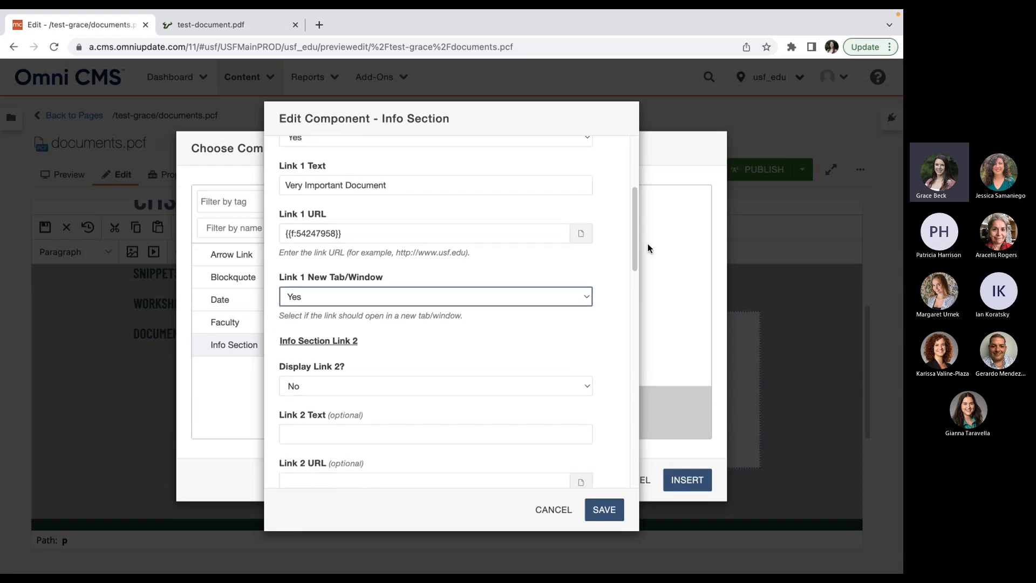
{"action": "scroll", "coordinate": [635, 226], "scroll_direction": "down", "scroll_amount": 5}
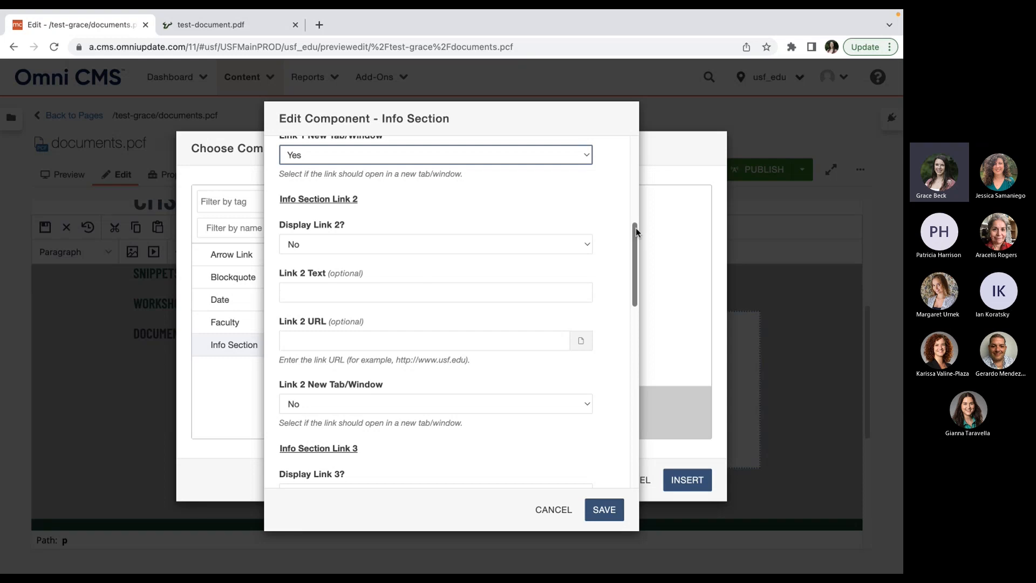
{"action": "left_click_drag", "start_coordinate": [636, 228], "coordinate": [635, 232]}
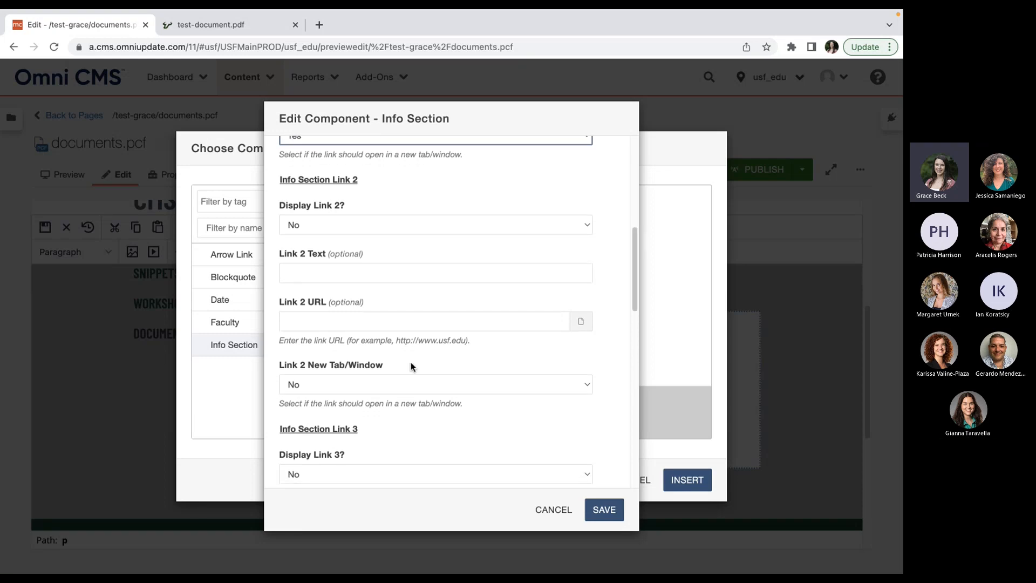
{"action": "left_click", "coordinate": [588, 226]}
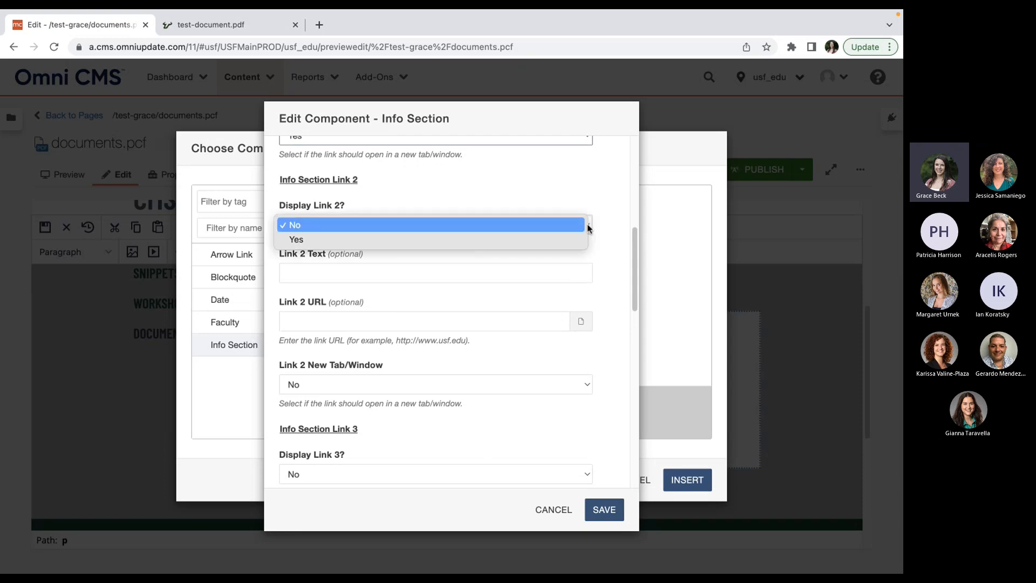
{"action": "left_click", "coordinate": [557, 235]}
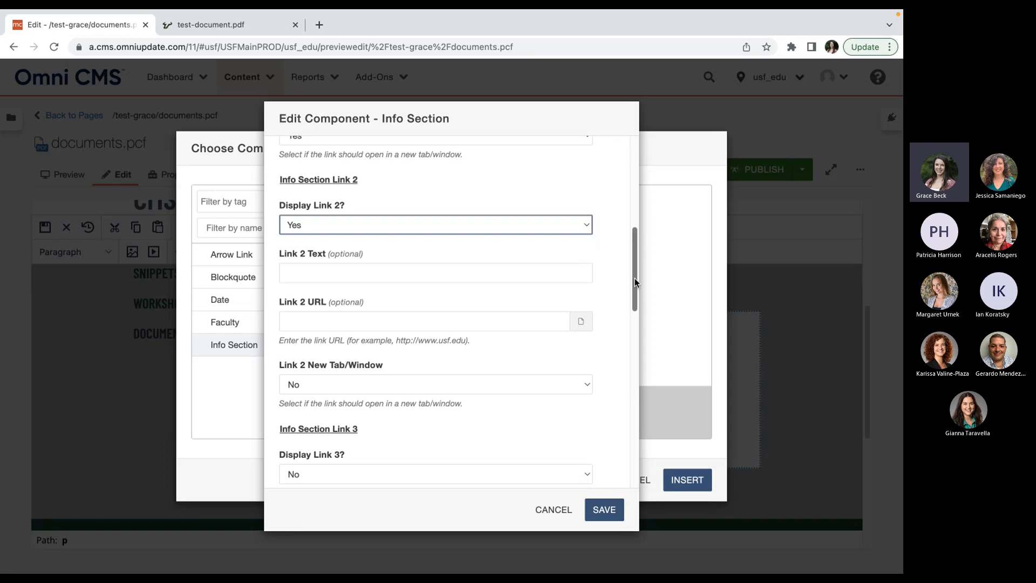
{"action": "left_click_drag", "start_coordinate": [635, 277], "coordinate": [610, 312]}
{"action": "left_click", "coordinate": [468, 339]}
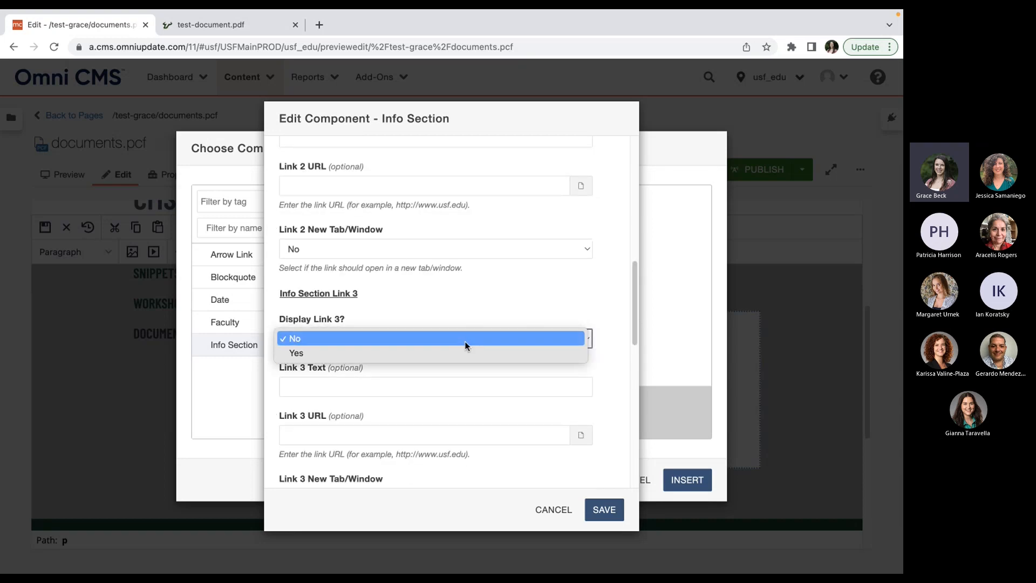
{"action": "left_click", "coordinate": [462, 353]}
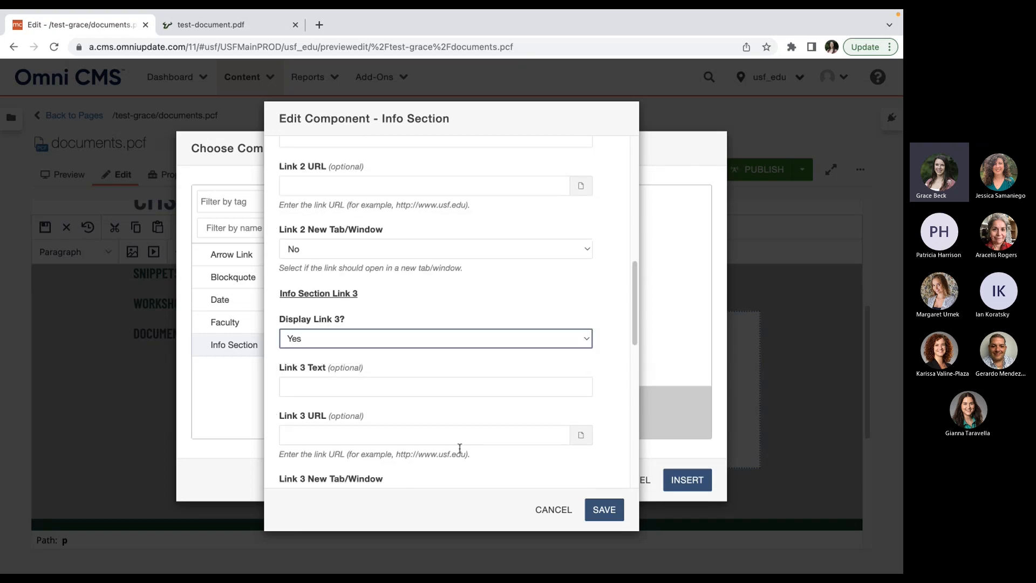
{"action": "left_click", "coordinate": [608, 298]}
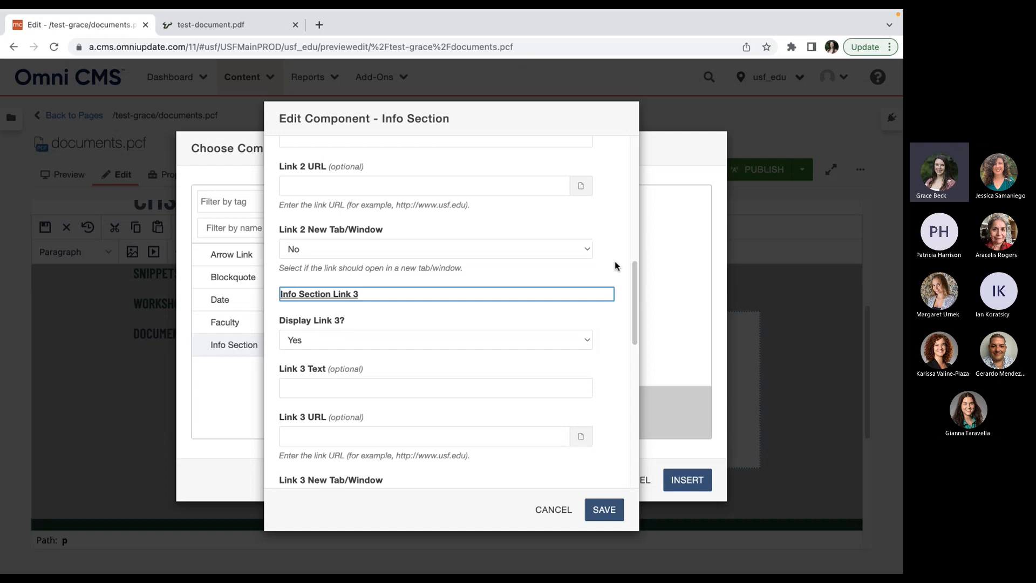
- Save the Info Section component into the main content and save the documents.pcf page
{"action": "left_click", "coordinate": [610, 510]}
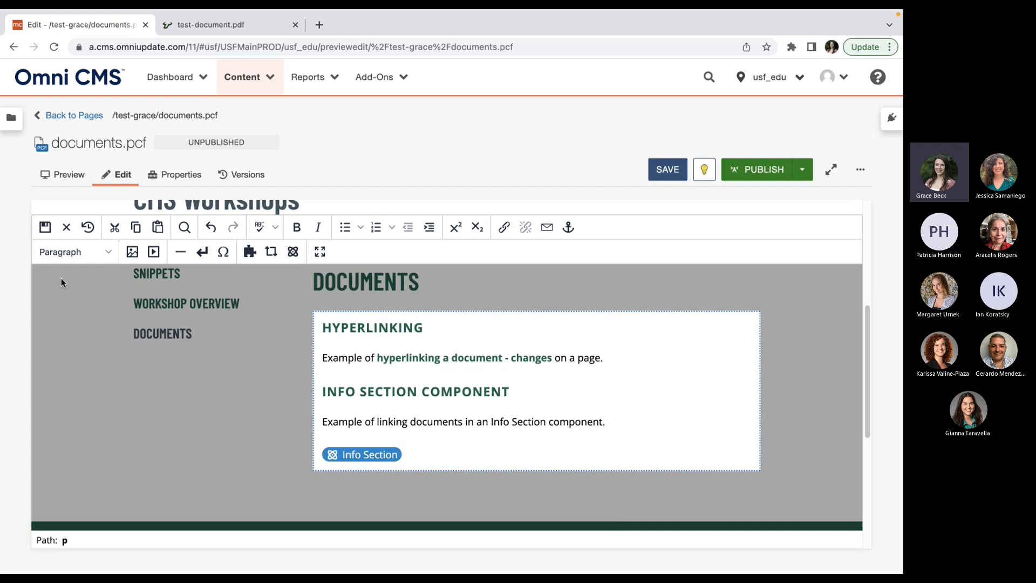
{"action": "left_click", "coordinate": [44, 228]}
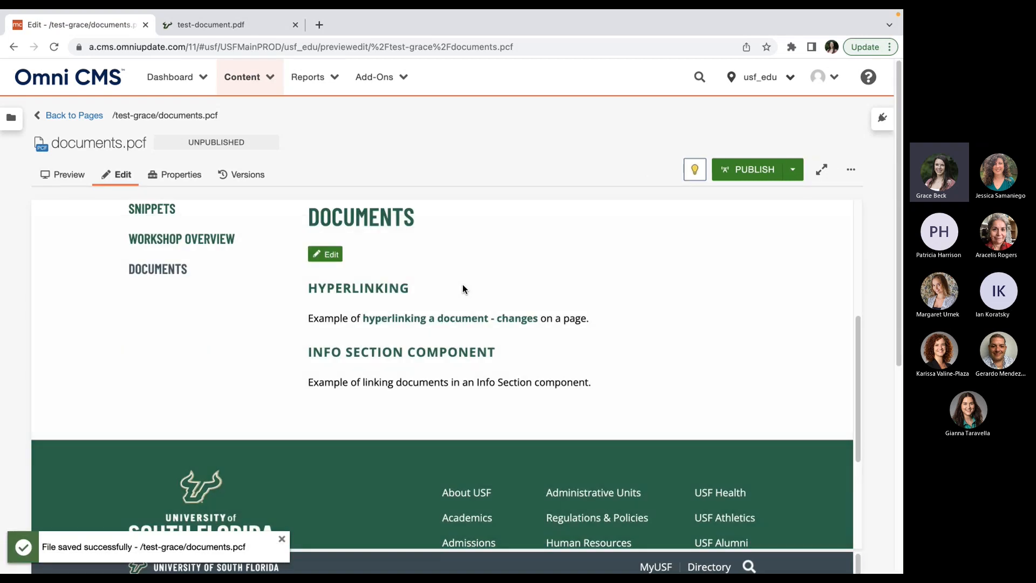
- Test the Very Important Document link in the new info section, then return to the documents.pcf page to check the section
{"action": "scroll", "coordinate": [536, 381], "scroll_direction": "down", "scroll_amount": 2}
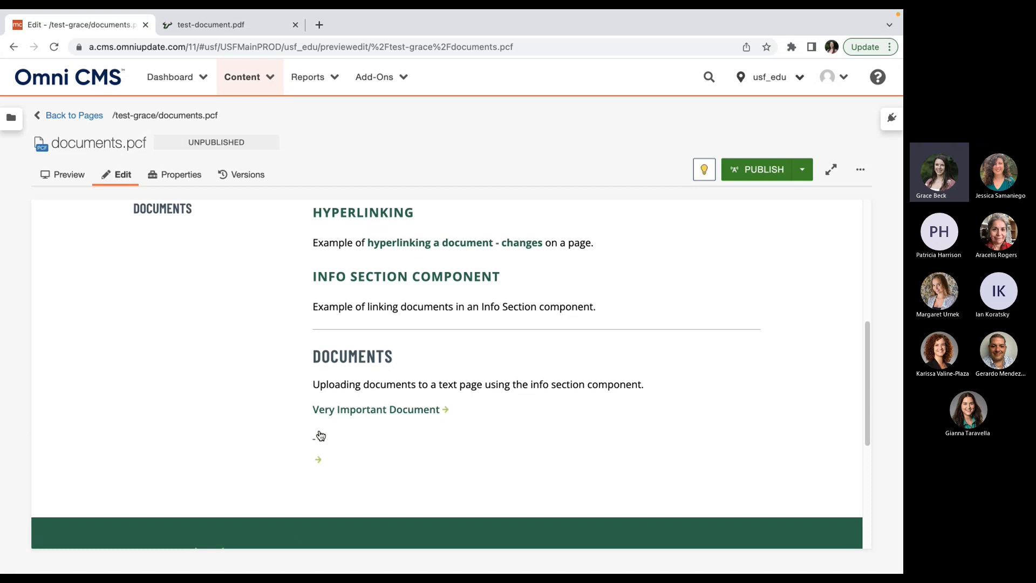
{"action": "left_click", "coordinate": [413, 410]}
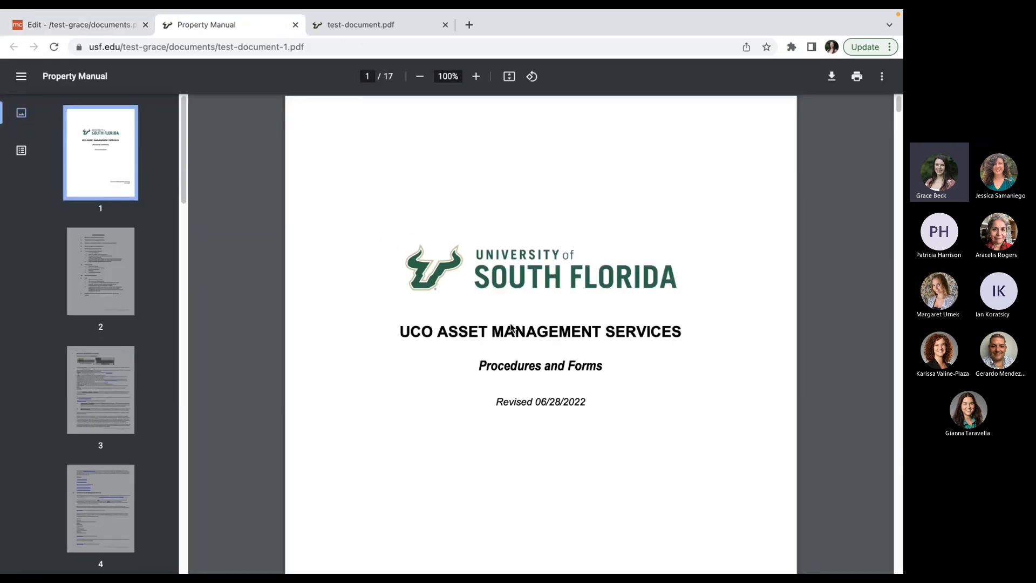
{"action": "left_click", "coordinate": [115, 25]}
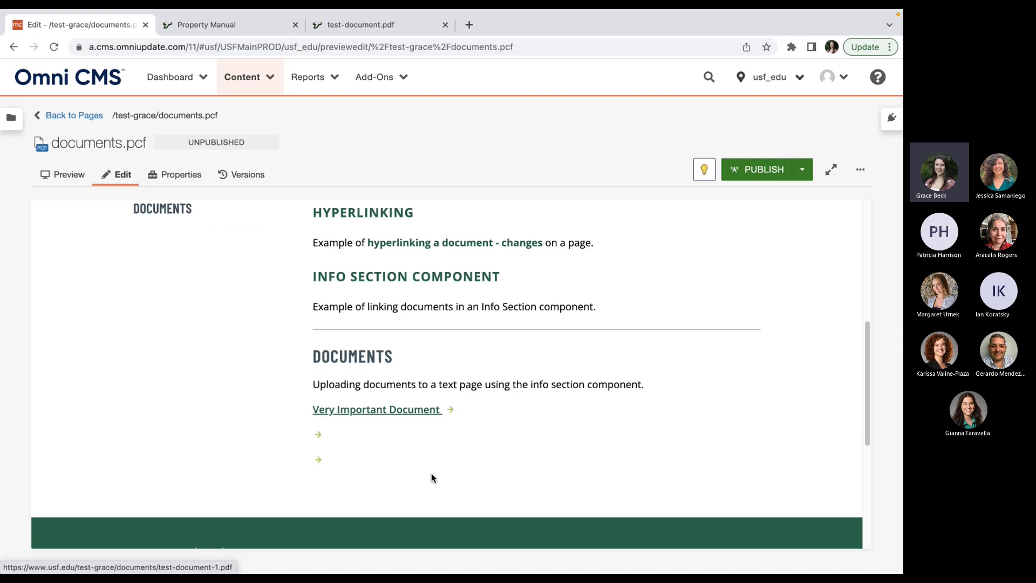
{"action": "scroll", "coordinate": [431, 474], "scroll_direction": "up", "scroll_amount": 2}
{"action": "scroll", "coordinate": [434, 477], "scroll_direction": "down", "scroll_amount": 1}
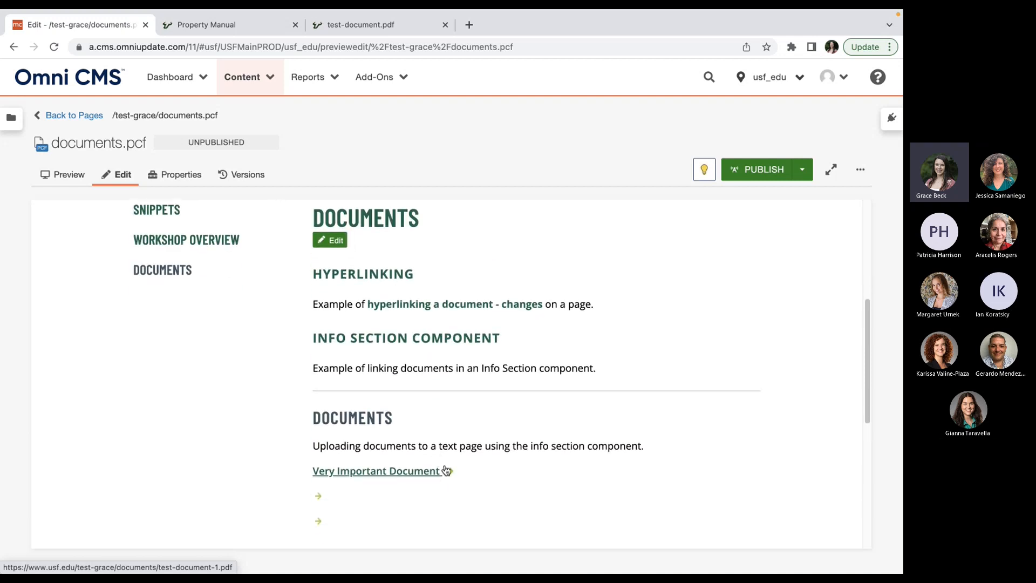